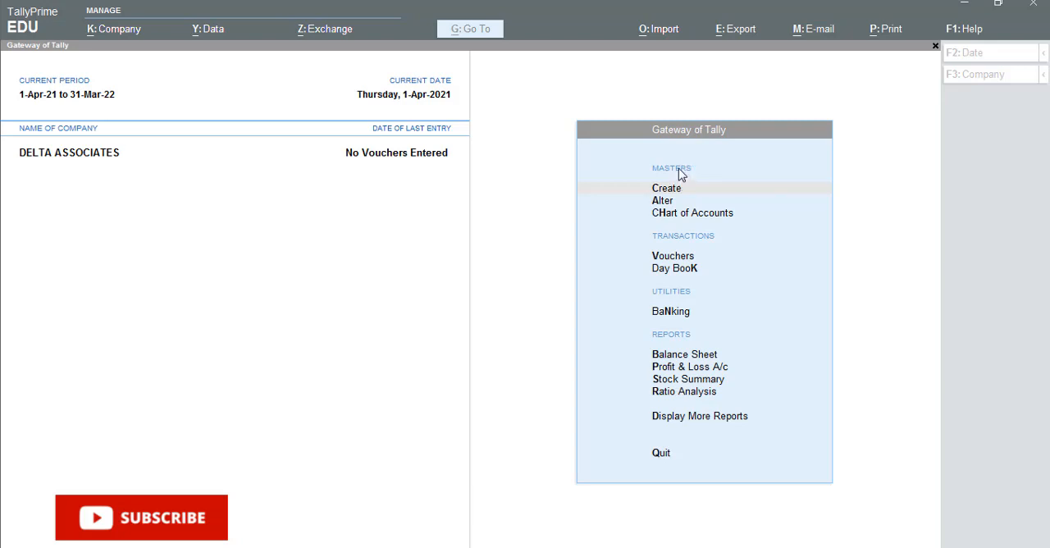
# Step: Open the list of masters available for creation
pyautogui.click(668, 189)
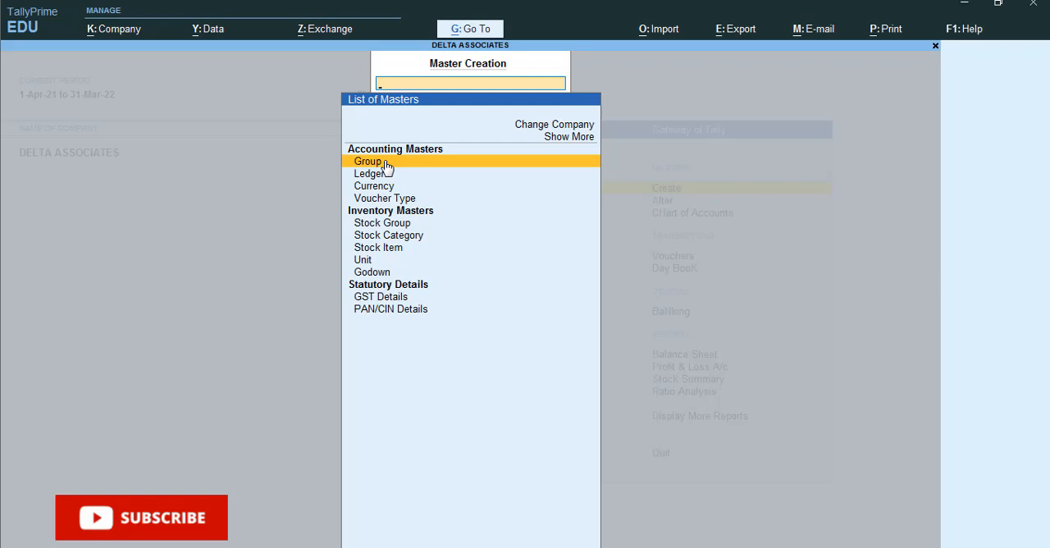
pyautogui.click(386, 164)
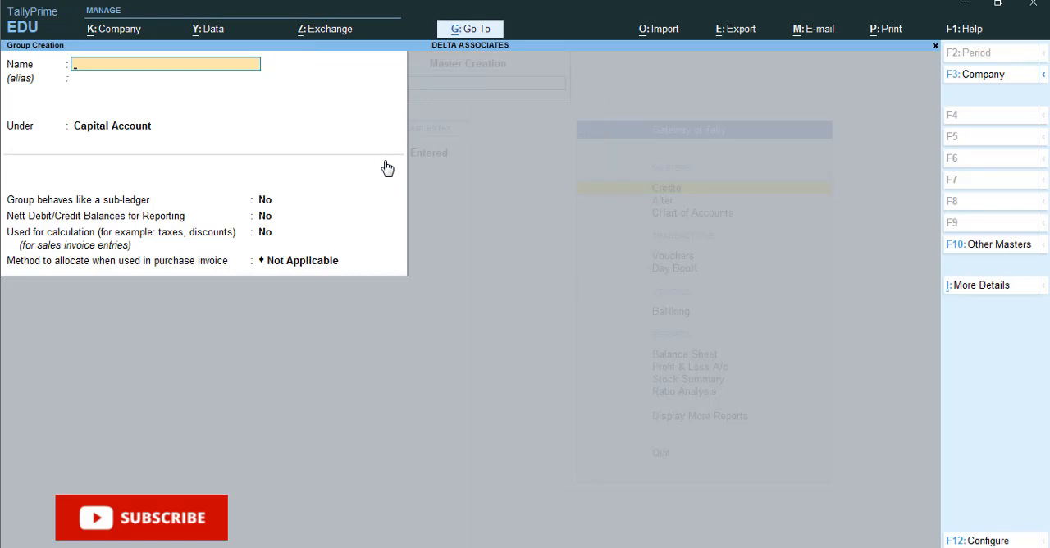
pyautogui.press('Escape')
pyautogui.press('y')
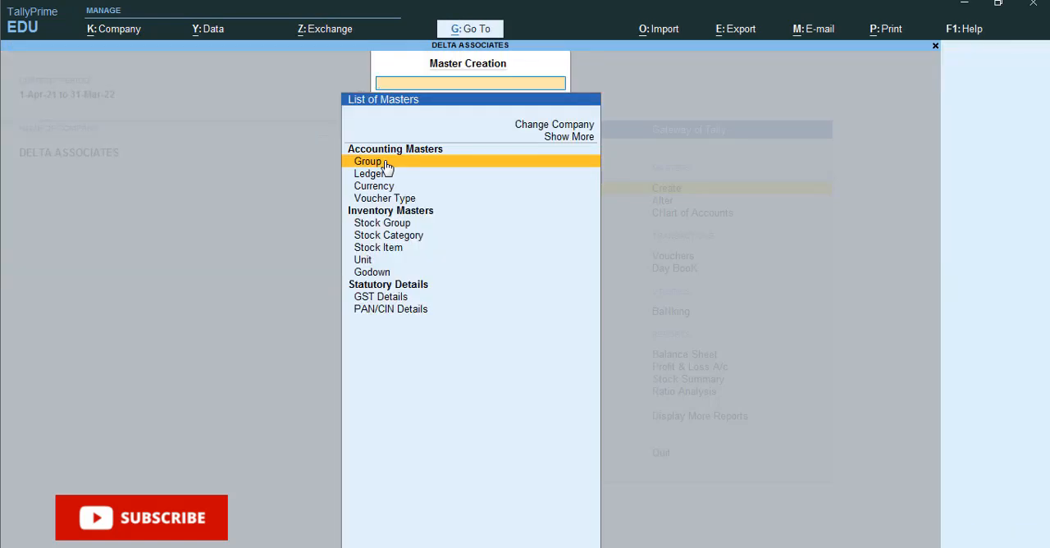
# Step: Start creating a ledger master named CAPITAL and leave its alias blank
pyautogui.press('Down')
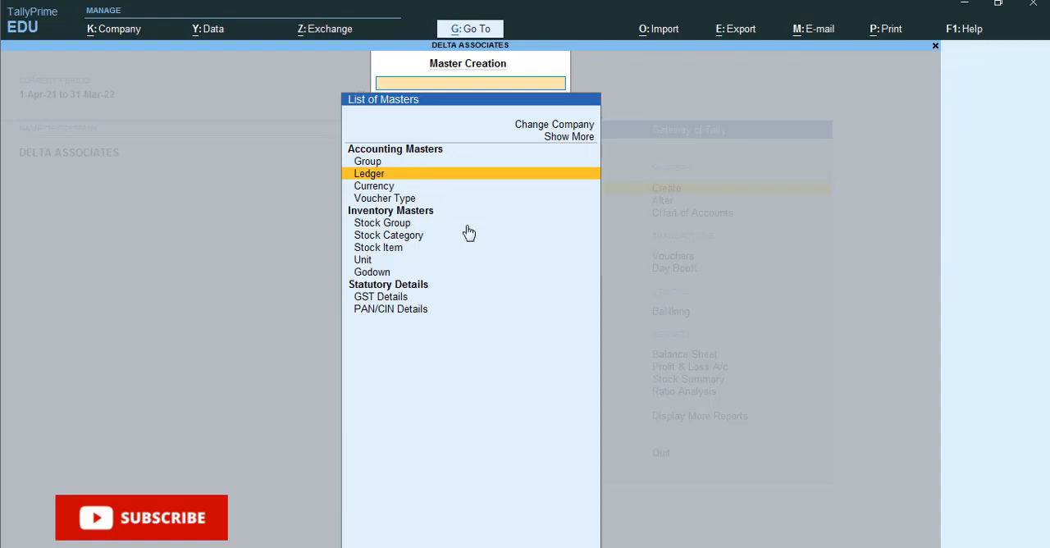
pyautogui.press('Return')
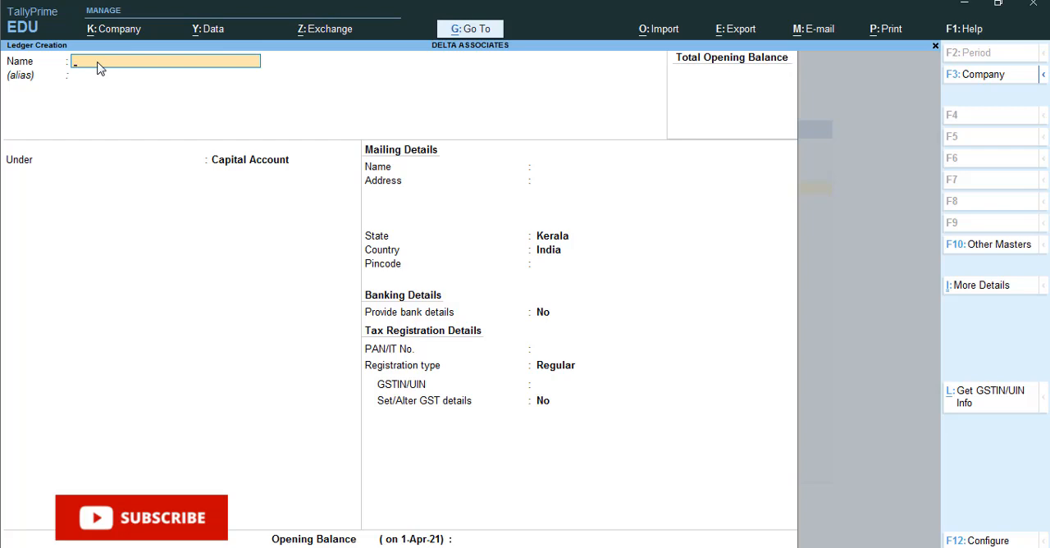
pyautogui.write('CAPITAL')
pyautogui.press('Return')
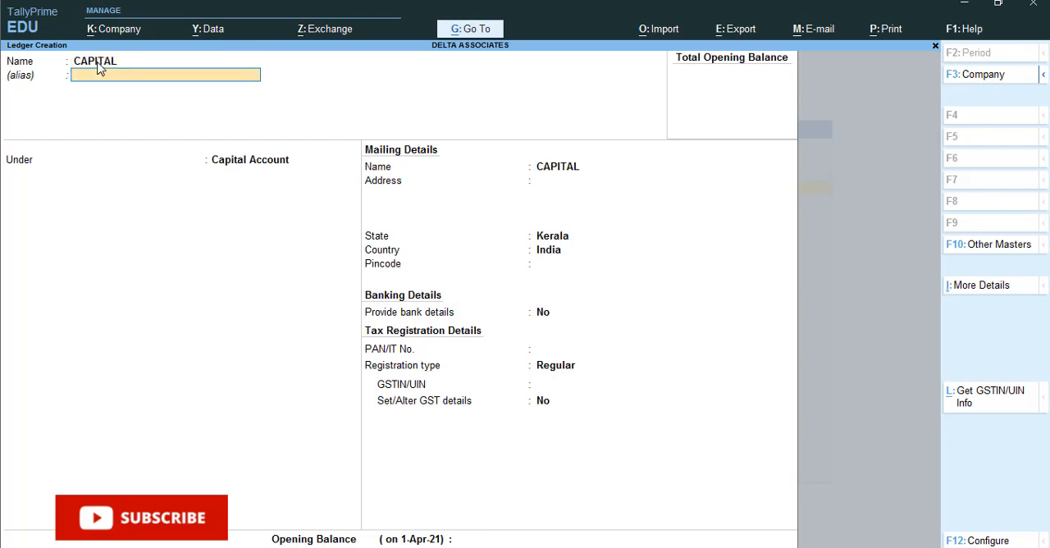
pyautogui.press('Return')
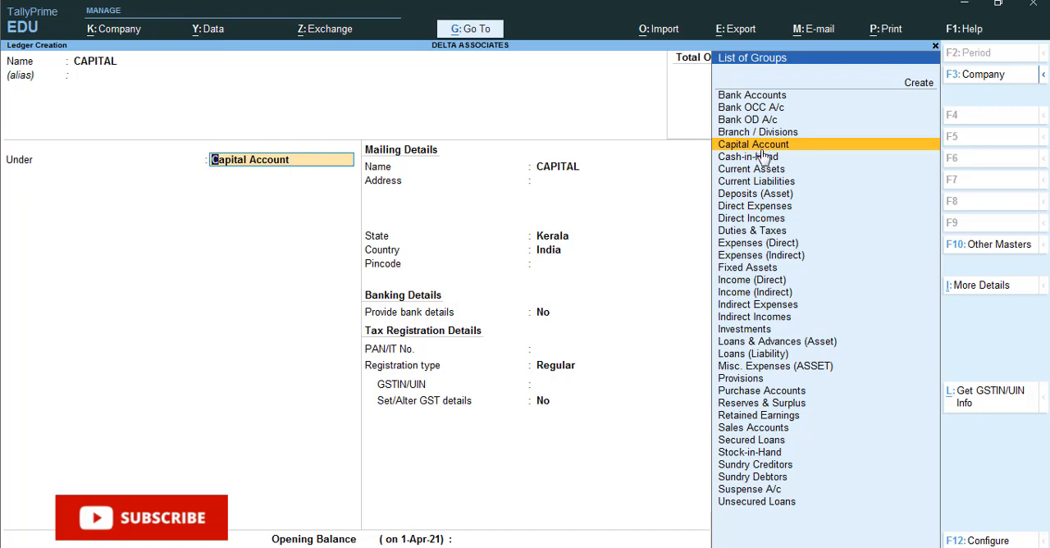
# Step: Place the CAPITAL ledger under the Capital Account group
pyautogui.press('Down')
pyautogui.press('Down')
pyautogui.press('Down')
pyautogui.press('Down')
pyautogui.press('Down')
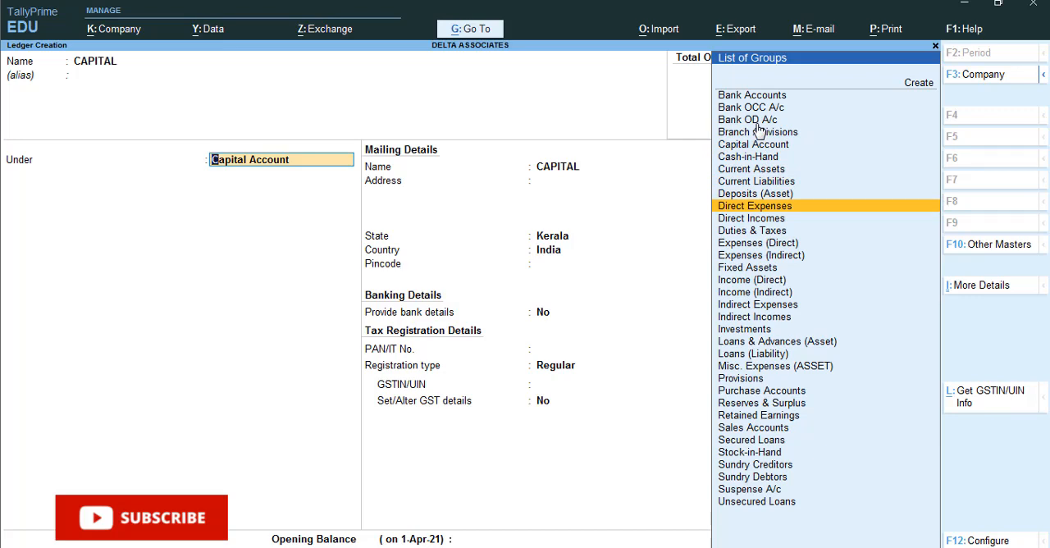
pyautogui.press('Up')
pyautogui.press('Up')
pyautogui.press('Up')
pyautogui.press('Up')
pyautogui.press('Up')
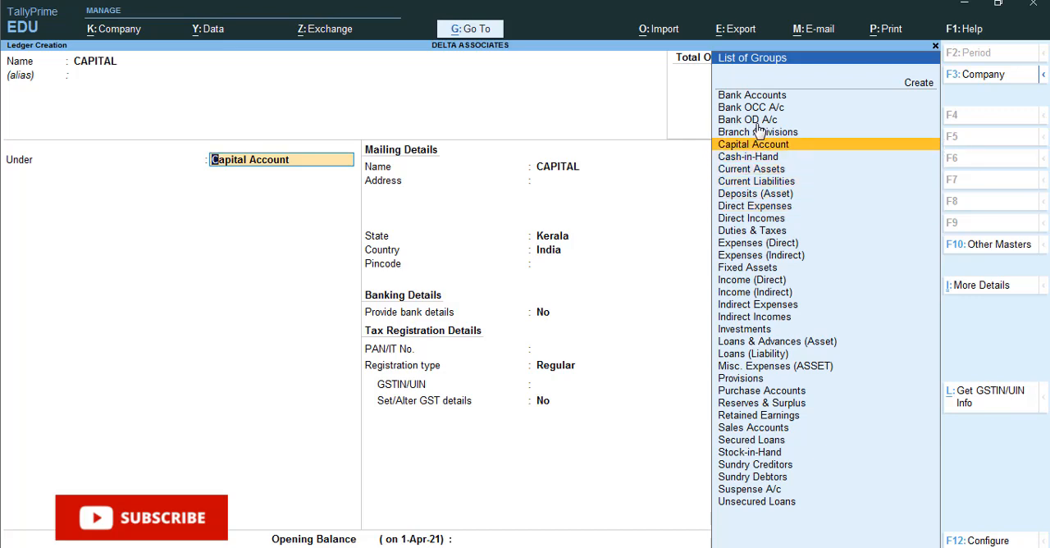
pyautogui.press('Return')
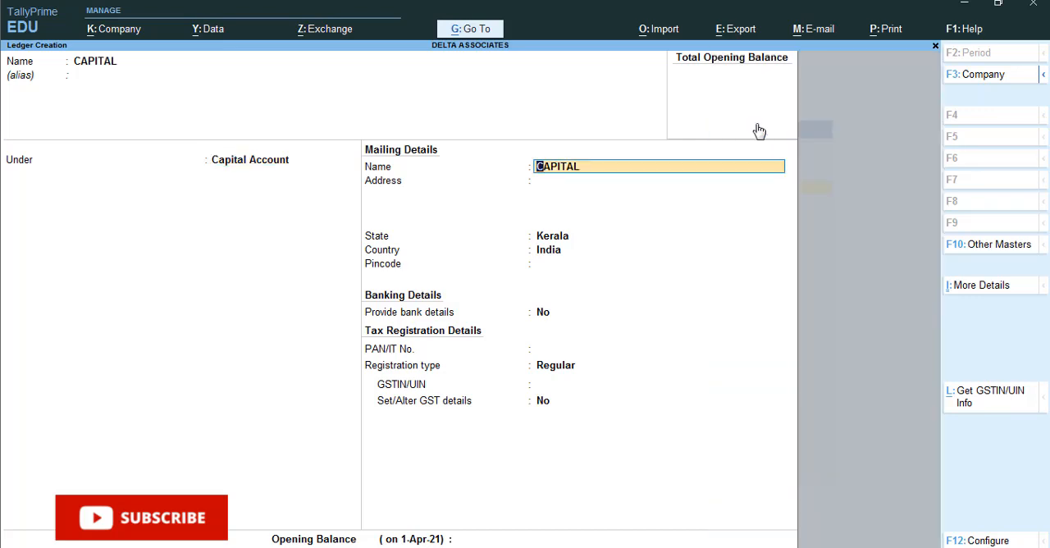
# Step: Accept the CAPITAL ledger's default mailing, banking and tax registration details, leaving address, pincode, PAN and GSTIN blank
pyautogui.press('Return')
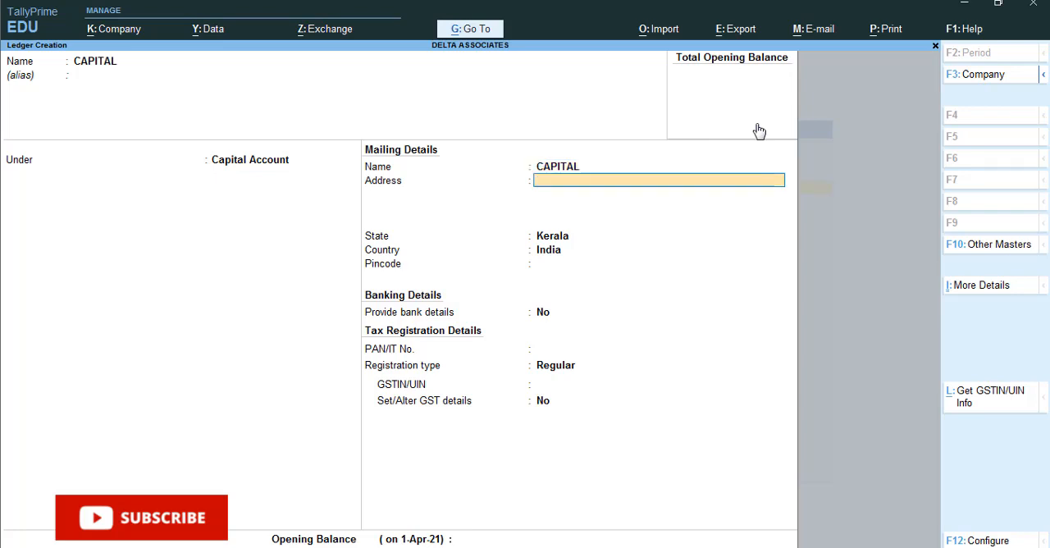
pyautogui.press('Return')
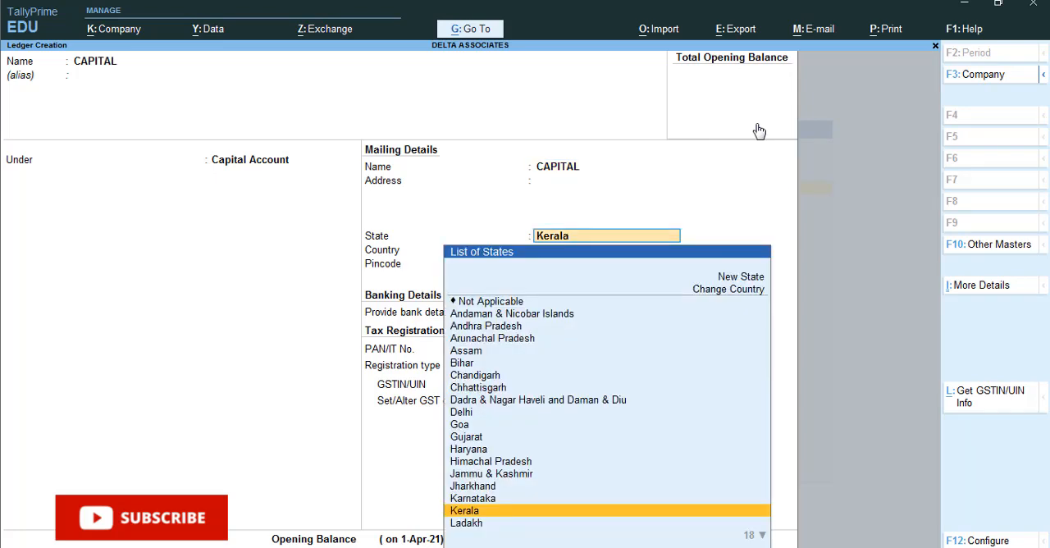
pyautogui.press('Return')
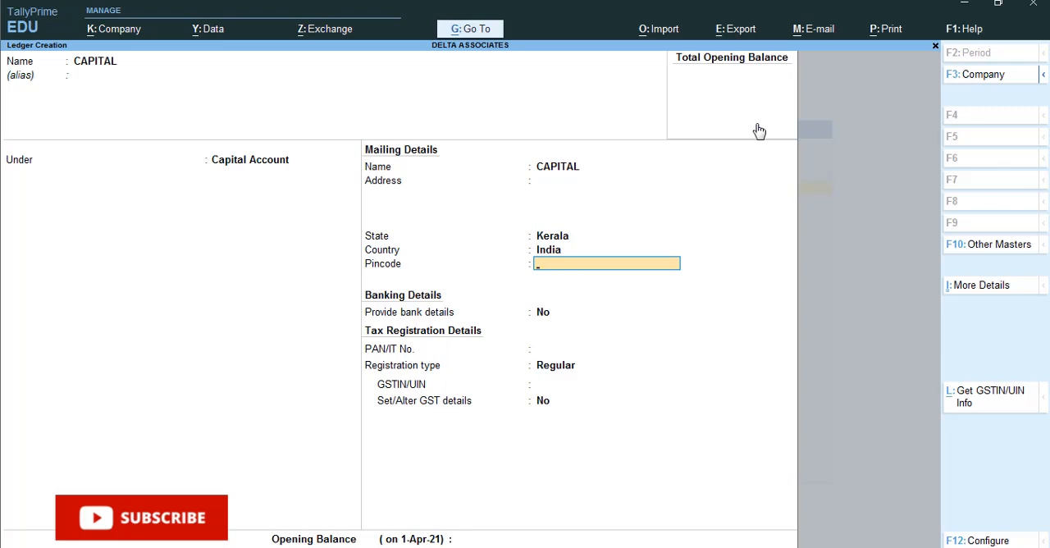
pyautogui.press('Return')
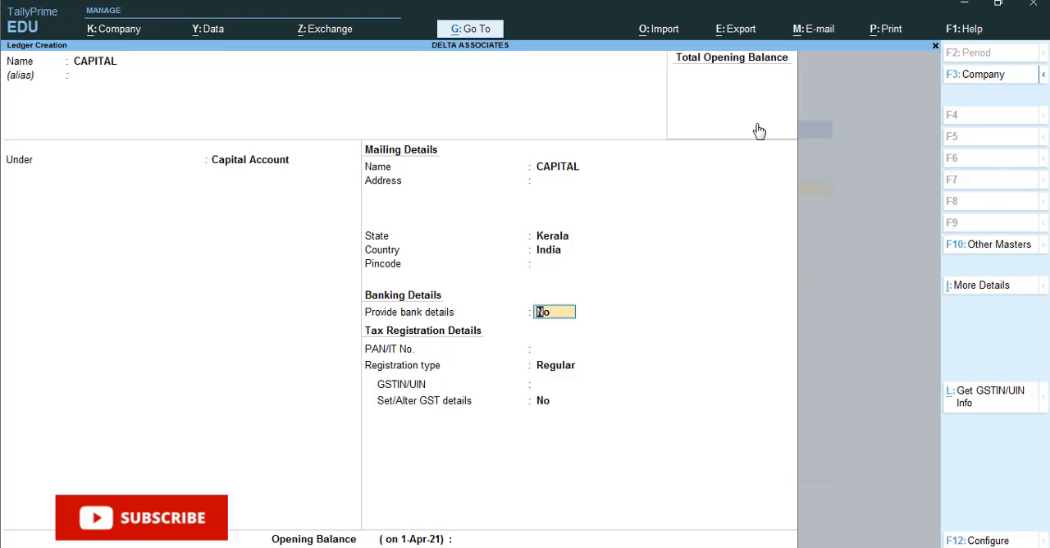
pyautogui.press('Return')
pyautogui.press('Return')
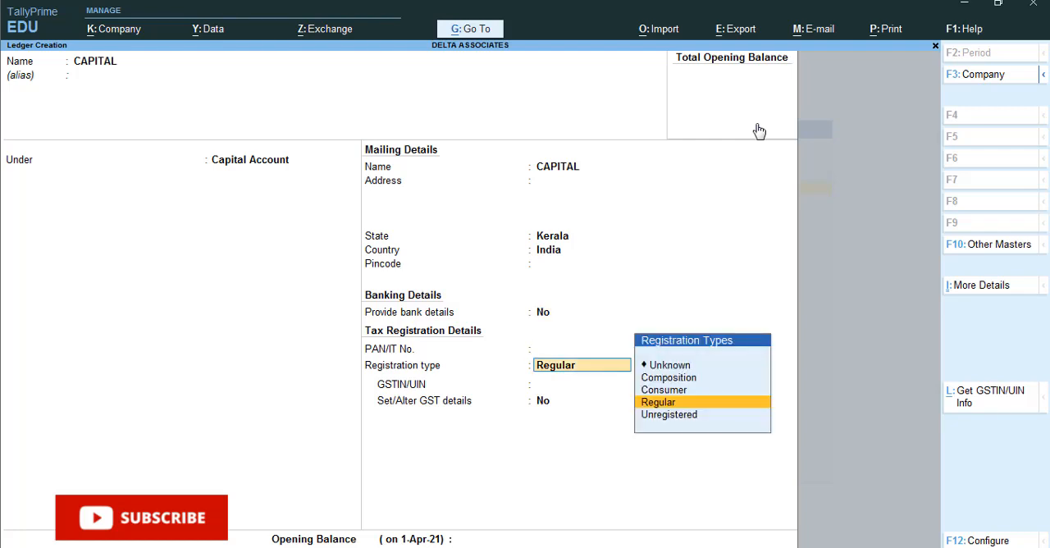
pyautogui.press('Return')
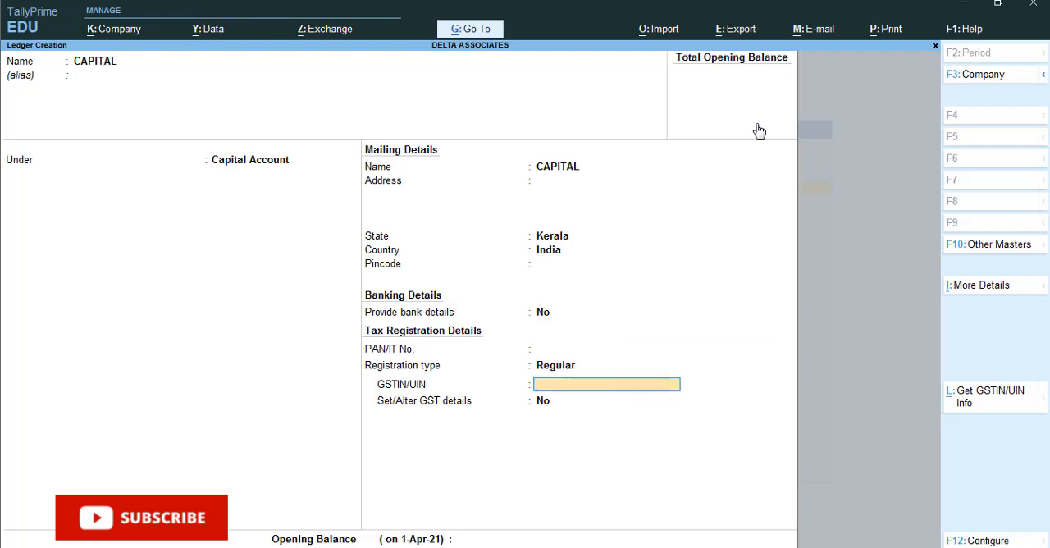
pyautogui.press('Return')
# Step: Leave the CAPITAL ledger's opening balance blank and save the ledger
pyautogui.press('Return')
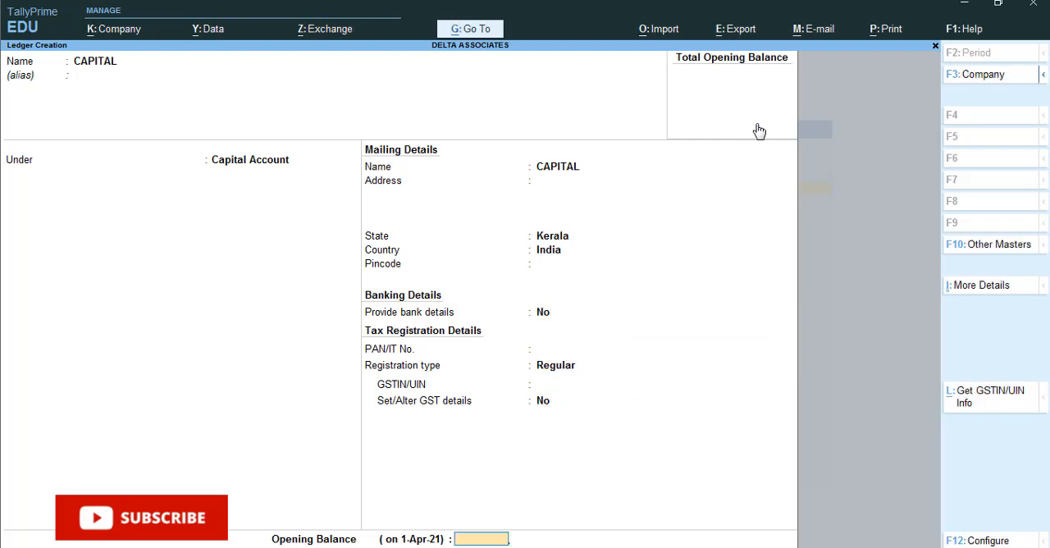
pyautogui.press('Return')
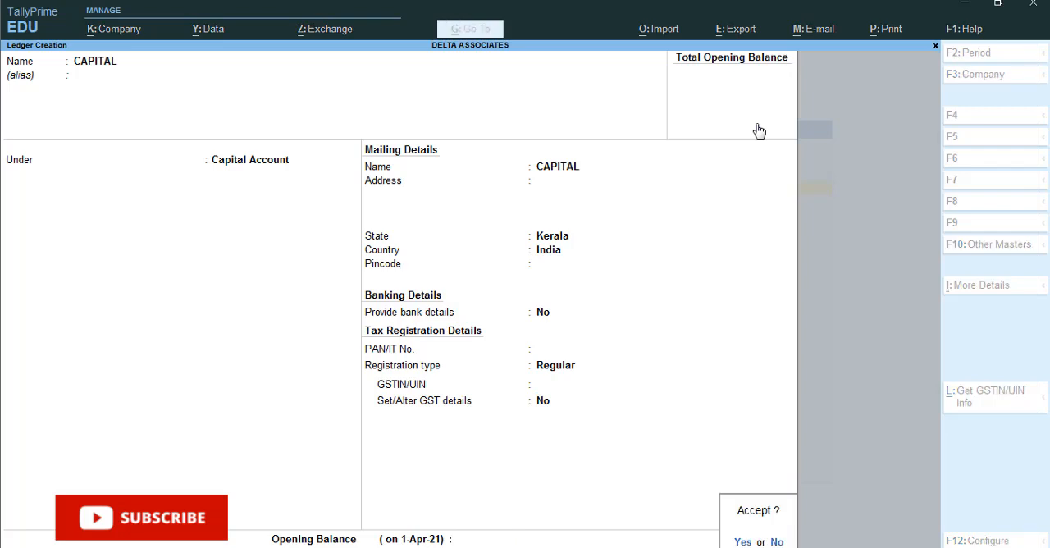
pyautogui.press('n')
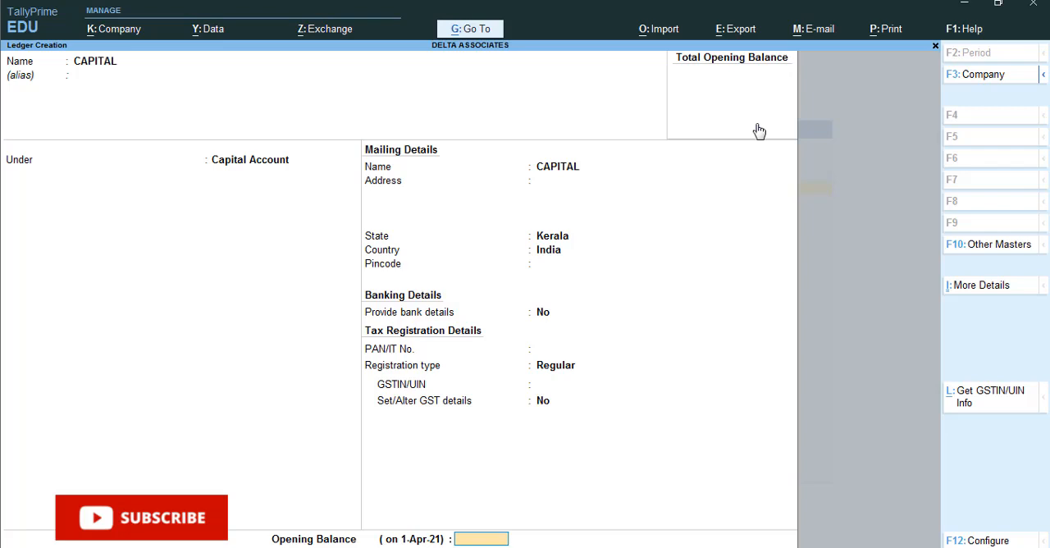
pyautogui.press('Return')
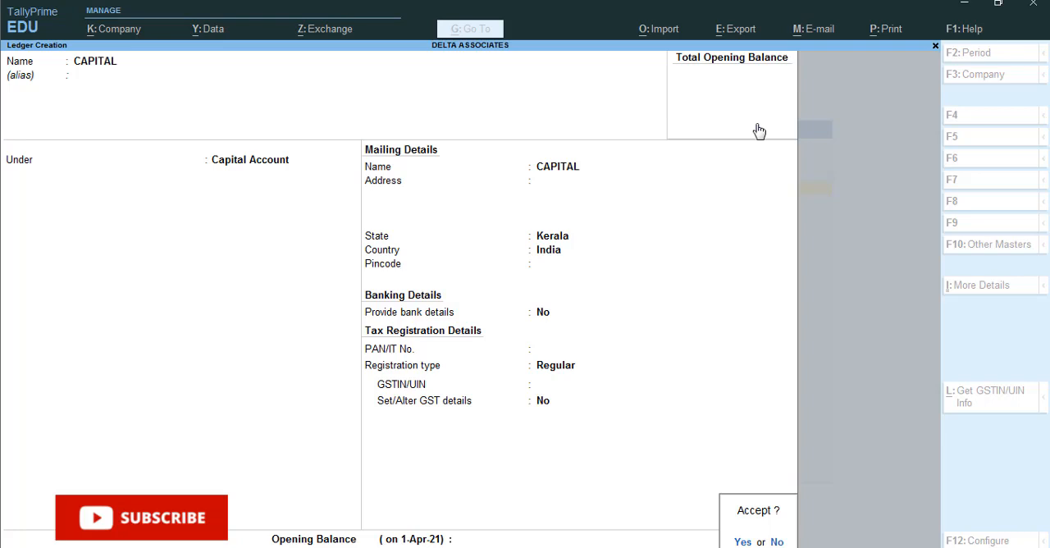
pyautogui.press('Return')
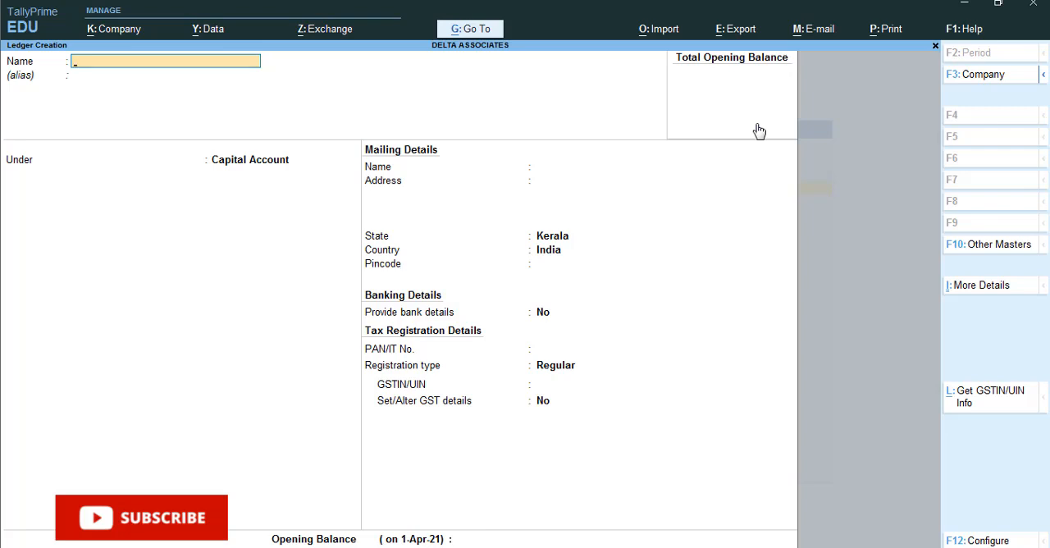
# Step: Enter the supplier's name as the name of the new ledger and leave its alias blank
pyautogui.write('RAM')
pyautogui.press('Return')
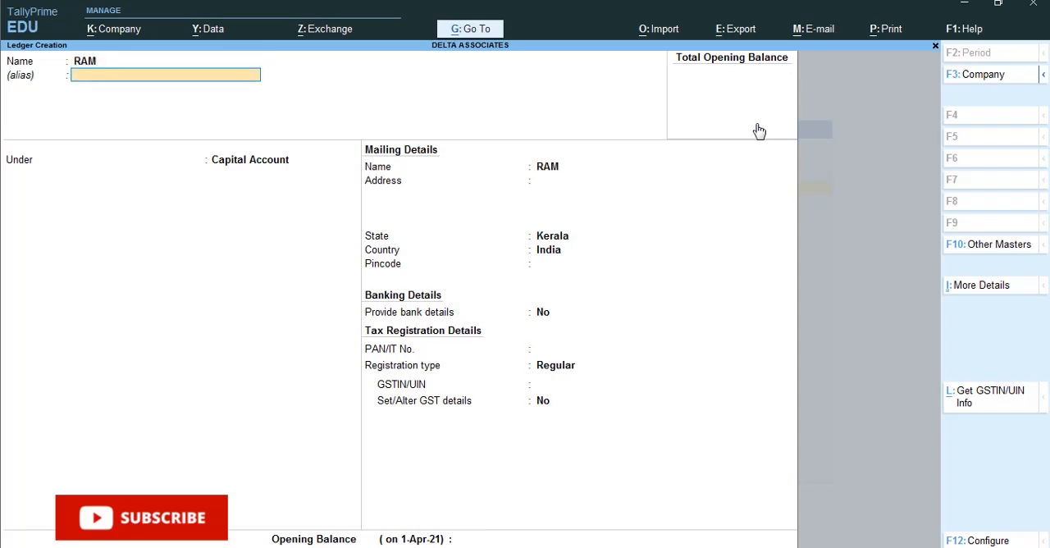
pyautogui.press('Return')
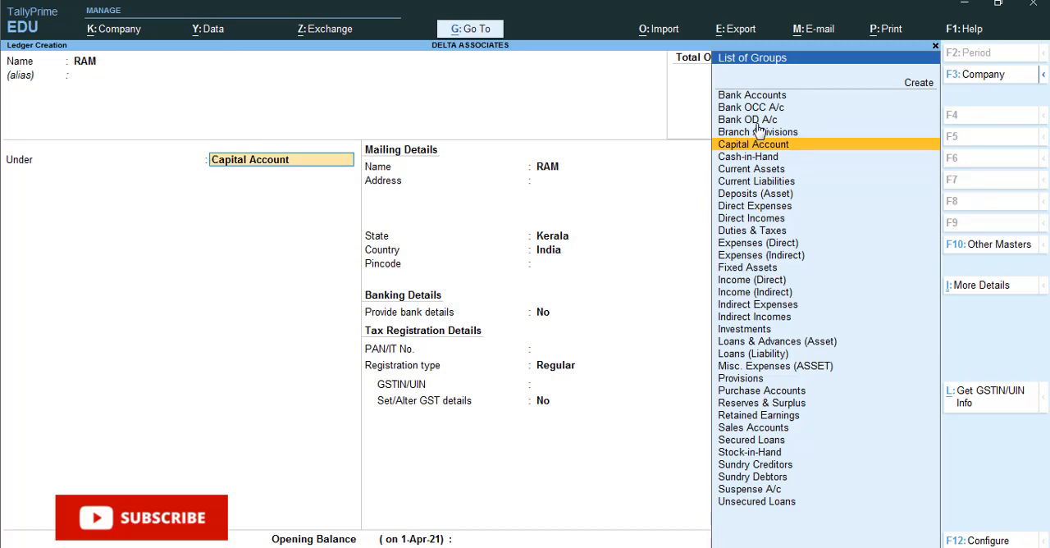
# Step: Place the supplier's ledger under the Sundry Creditors group
pyautogui.write('S')
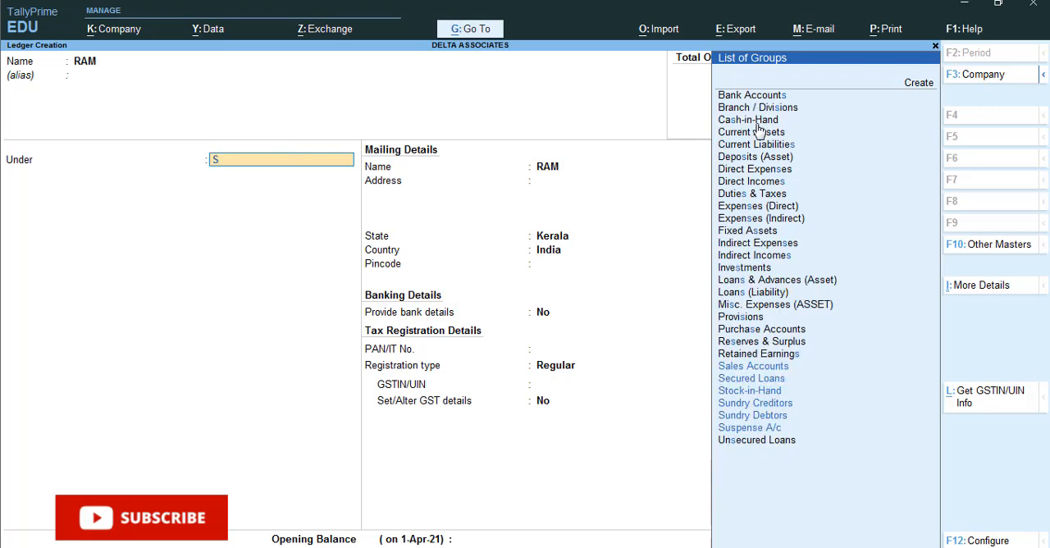
pyautogui.press('Down')
pyautogui.press('Down')
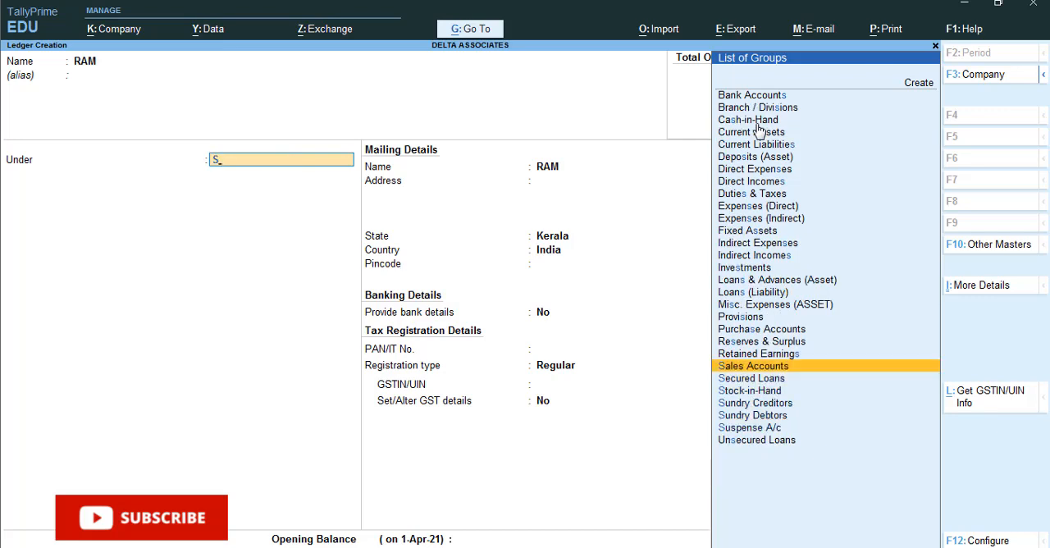
pyautogui.press('Down')
pyautogui.press('Down')
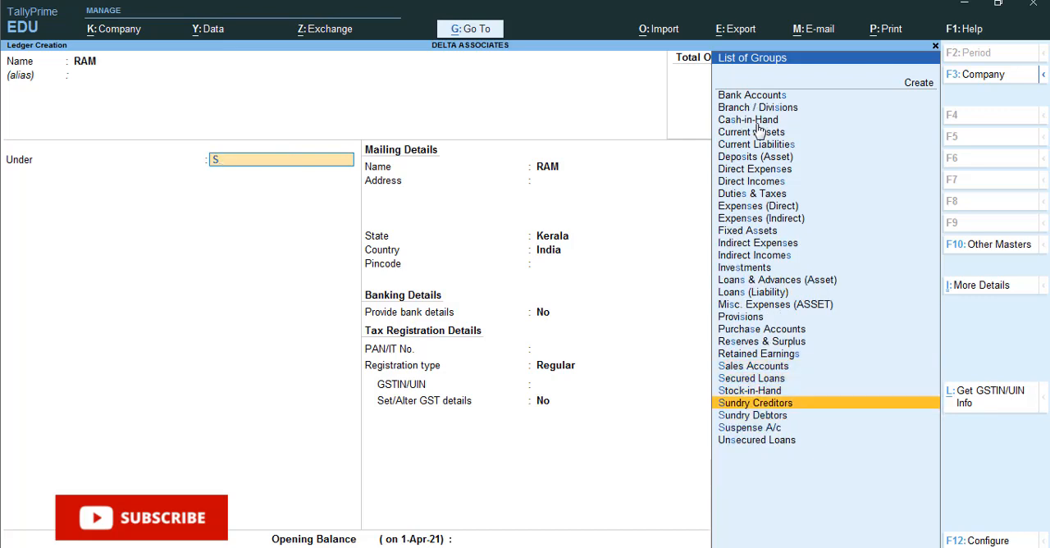
pyautogui.press('Return')
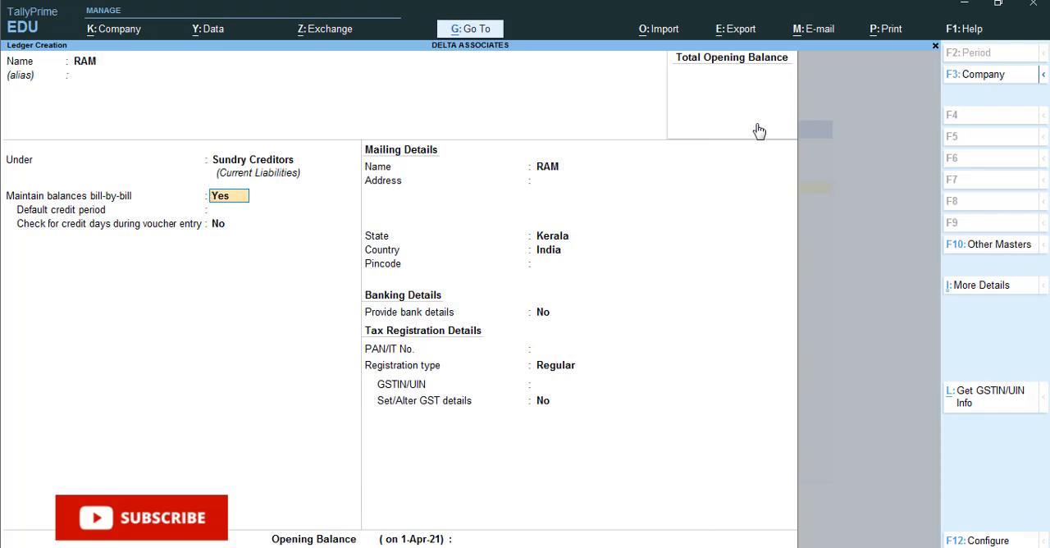
# Step: Keep bill-by-bill balances at Yes, the default credit period blank and the credit days check at No
pyautogui.press('Return')
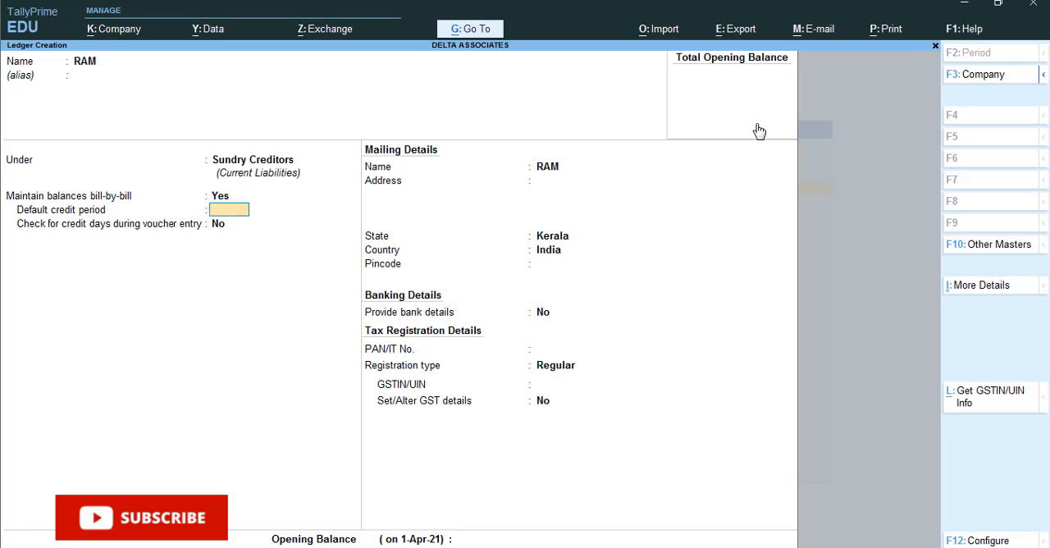
pyautogui.press('Return')
pyautogui.press('Return')
pyautogui.press('Return')
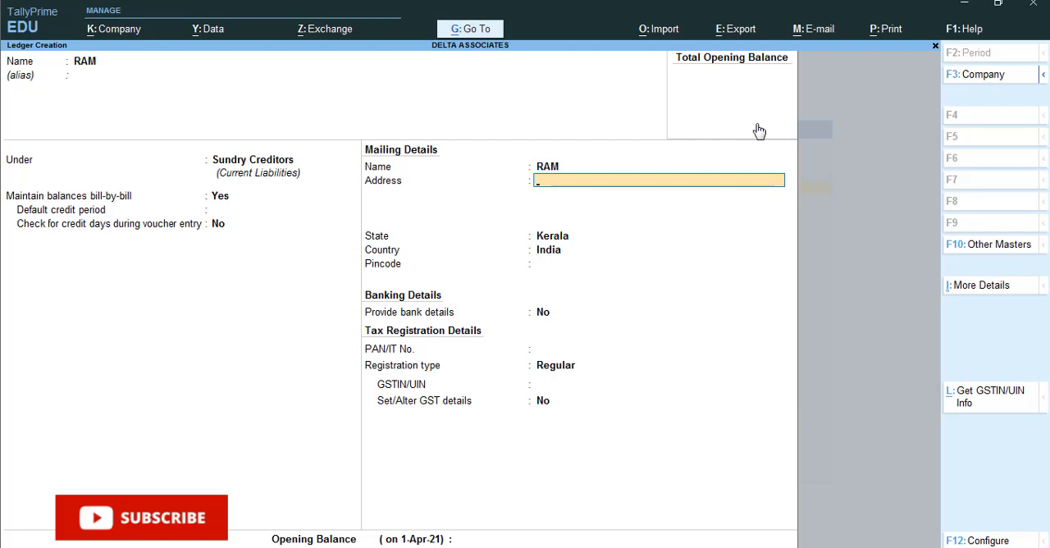
# Step: Accept the supplier's default mailing details with state Kerala and country India, leaving address and pincode blank
pyautogui.press('Return')
pyautogui.press('Return')
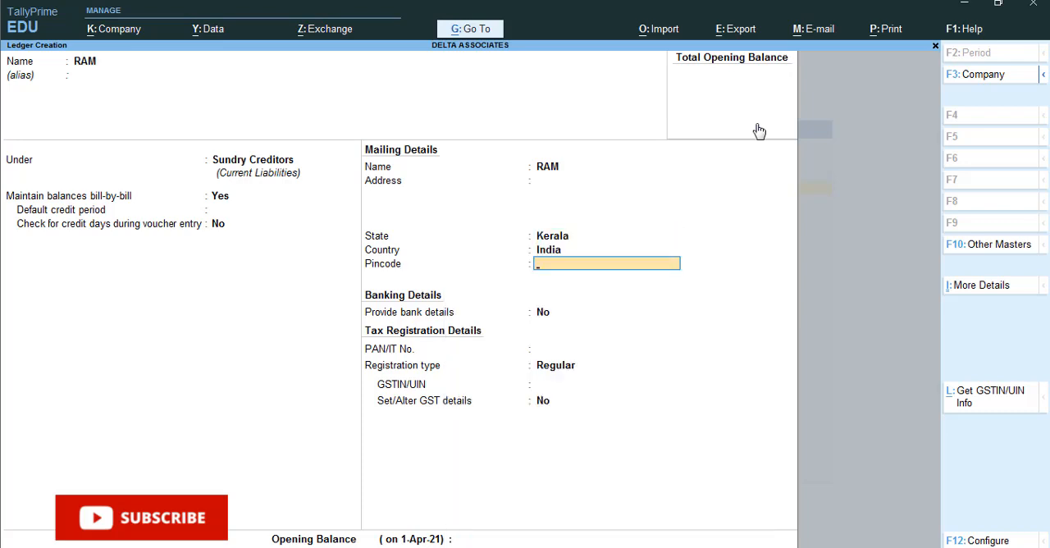
pyautogui.press('Return')
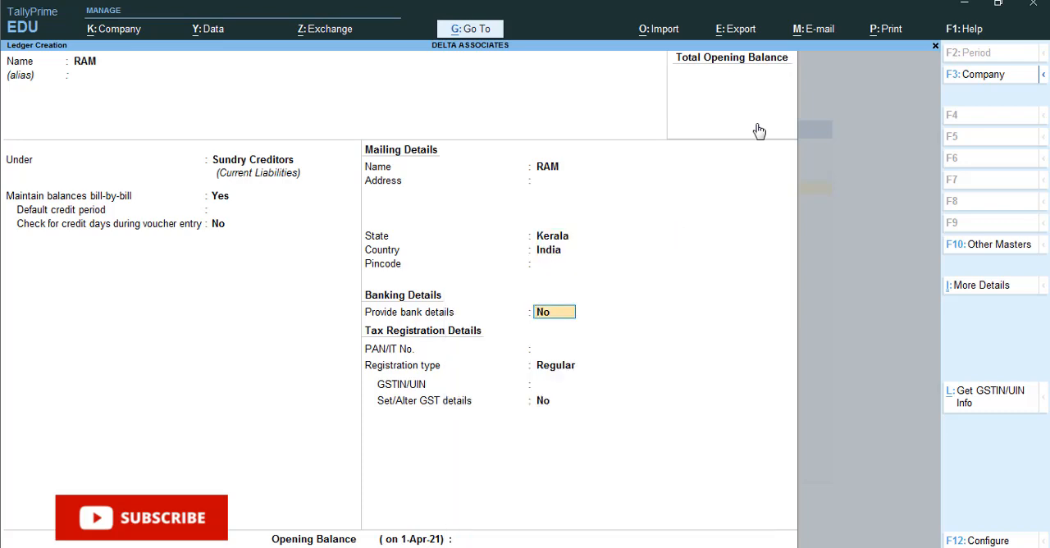
# Step: Accept the default banking and tax registration details without a GSTIN, leave the opening balance blank and save the supplier's ledger
pyautogui.press('Return')
pyautogui.press('Return')
pyautogui.press('Return')
pyautogui.press('Return')
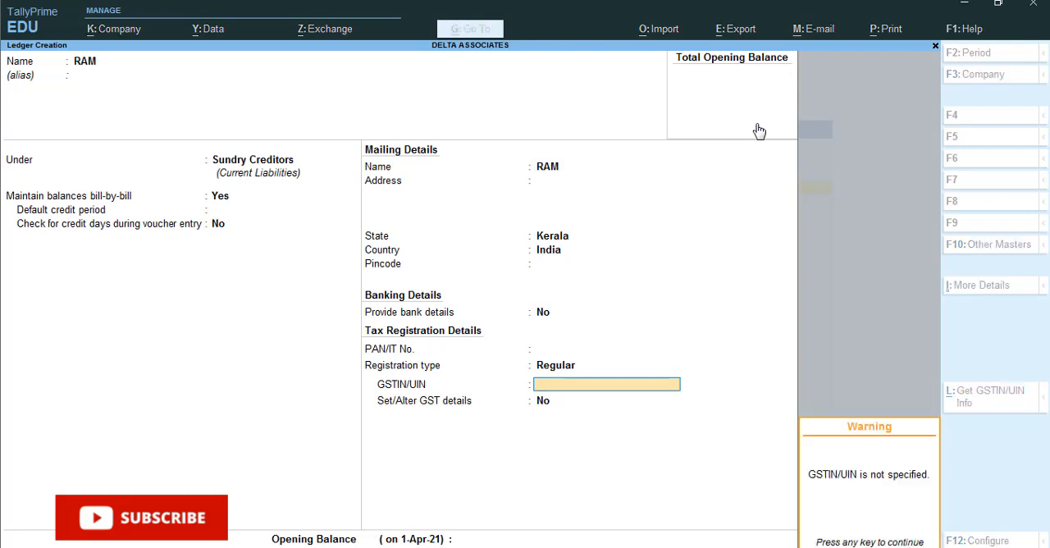
pyautogui.press('Return')
pyautogui.press('Return')
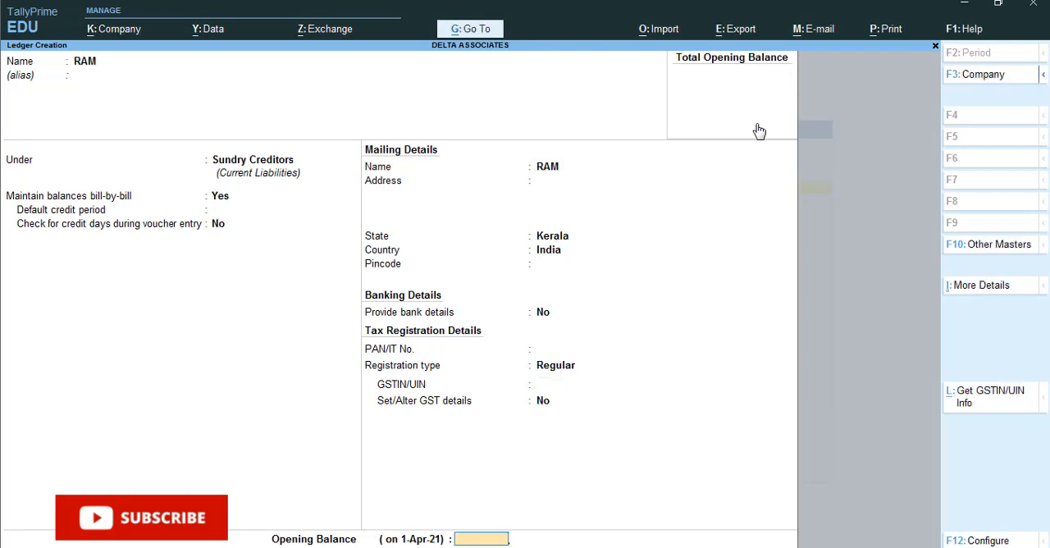
pyautogui.press('Return')
# Step: Name the next new ledger PURCHASE and leave its alias blank
pyautogui.press('Return')
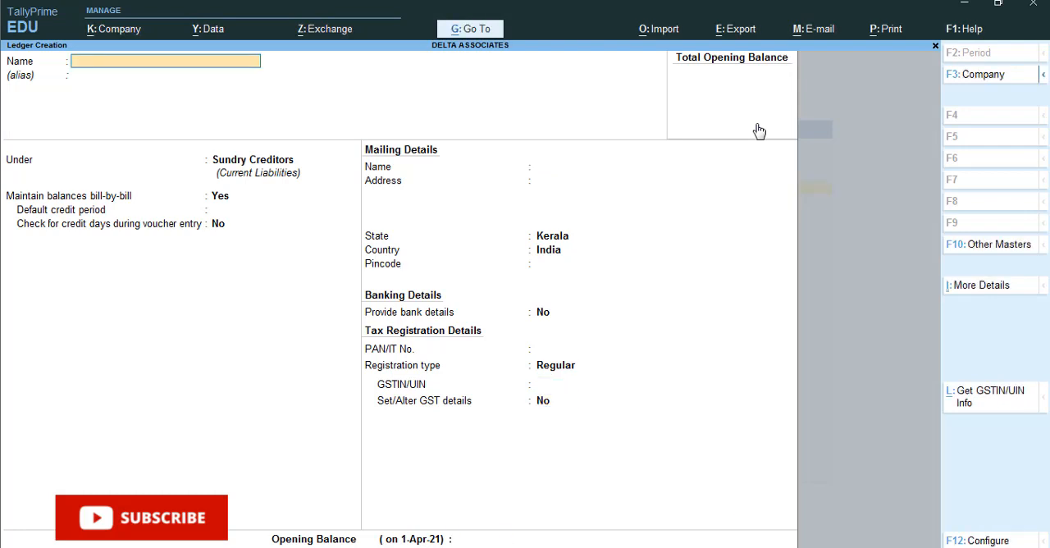
pyautogui.write('PURCHASE')
pyautogui.press('Return')
pyautogui.press('Return')
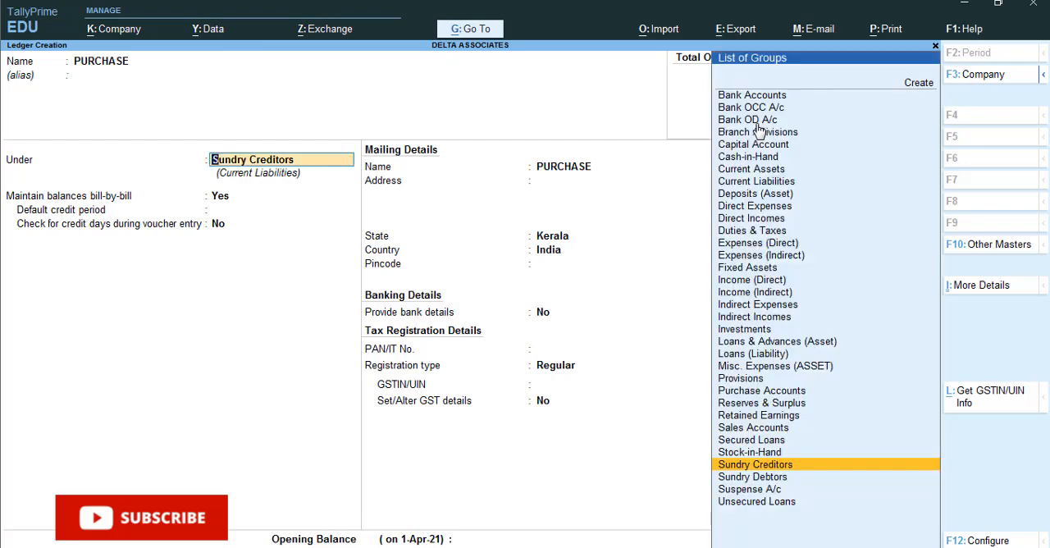
# Step: Place the PURCHASE ledger under Purchase Accounts with ledger type Not Applicable, GST Applicable and Set/Alter GST Details at No
pyautogui.write('PUR')
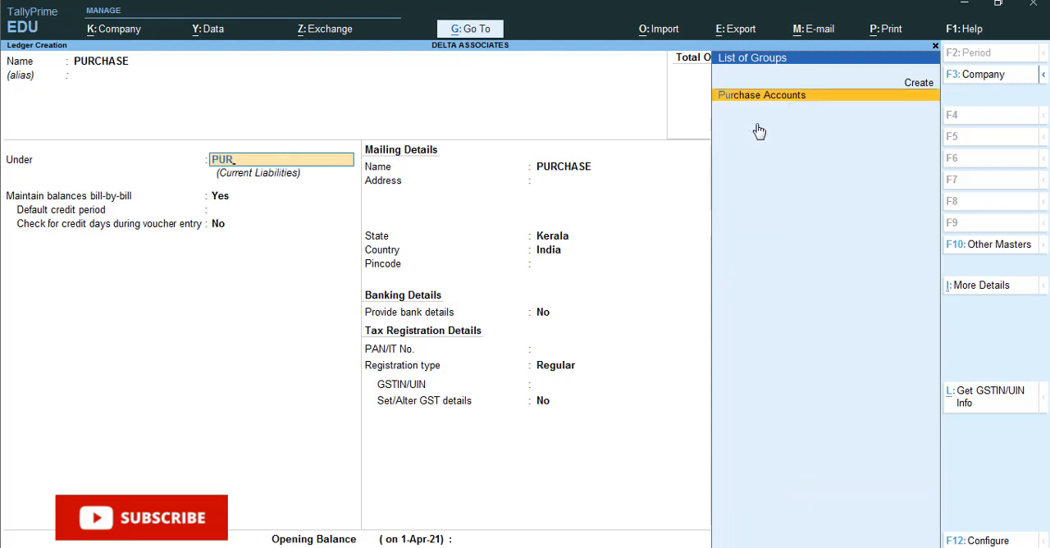
pyautogui.press('Return')
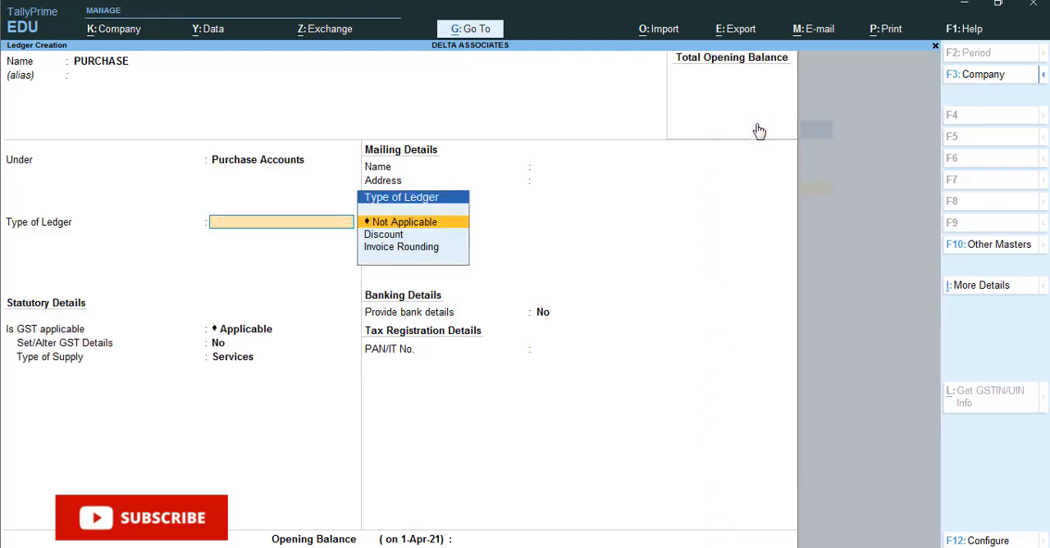
pyautogui.press('Return')
pyautogui.press('Return')
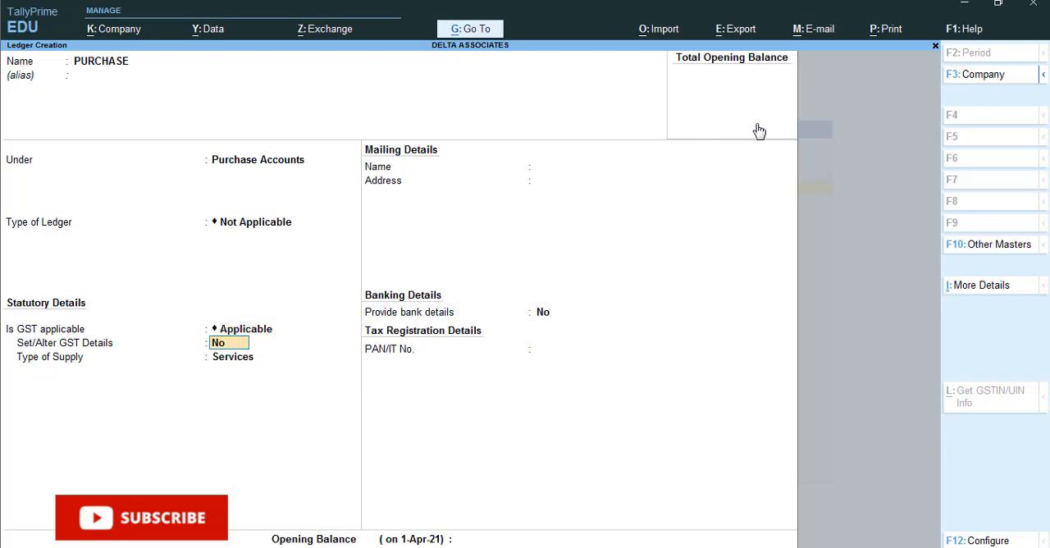
pyautogui.press('Return')
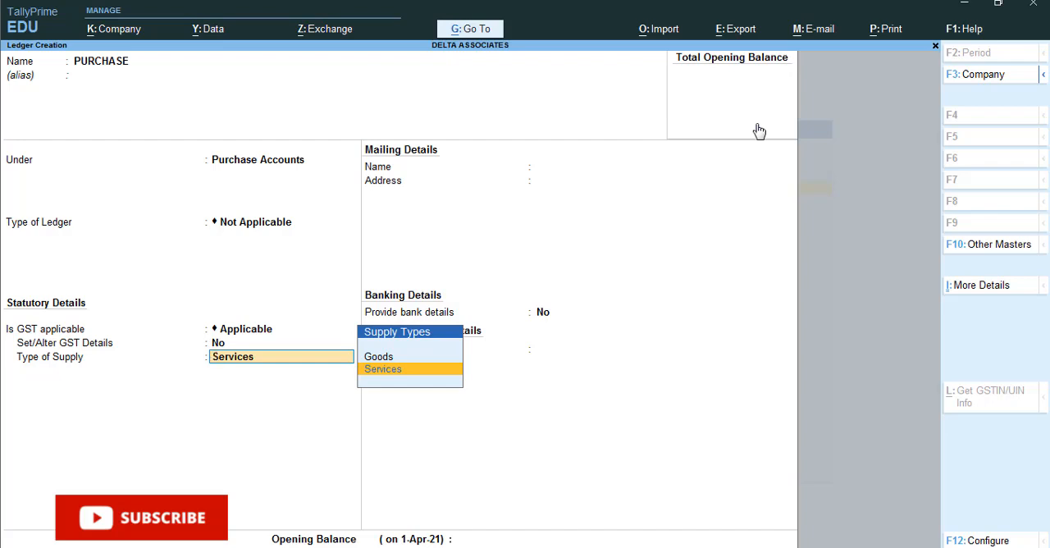
# Step: Open the PURCHASE ledger's GST details by choosing Yes, cancel the form and reset Set/Alter GST Details to No
pyautogui.press('BackSpace')
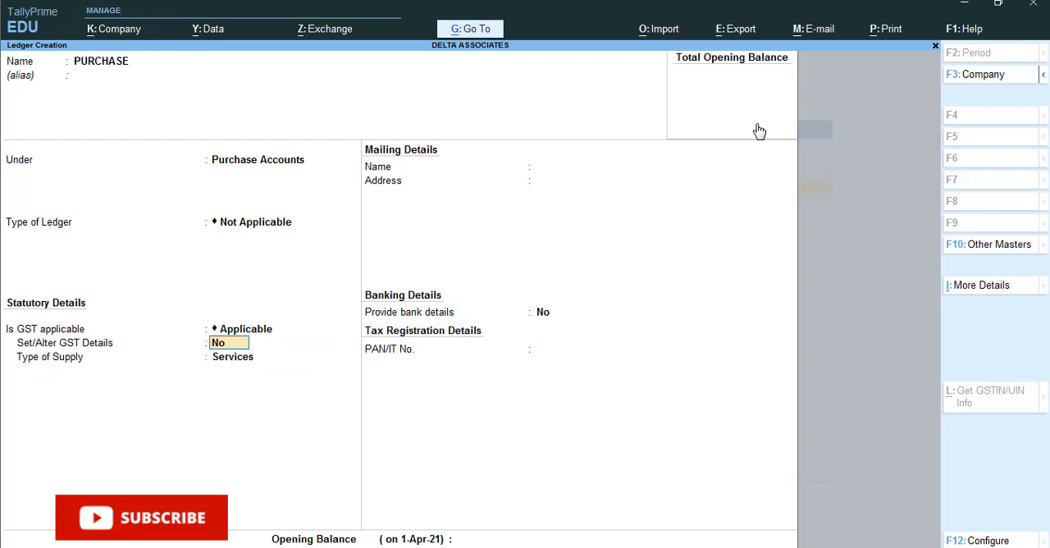
pyautogui.press('BackSpace')
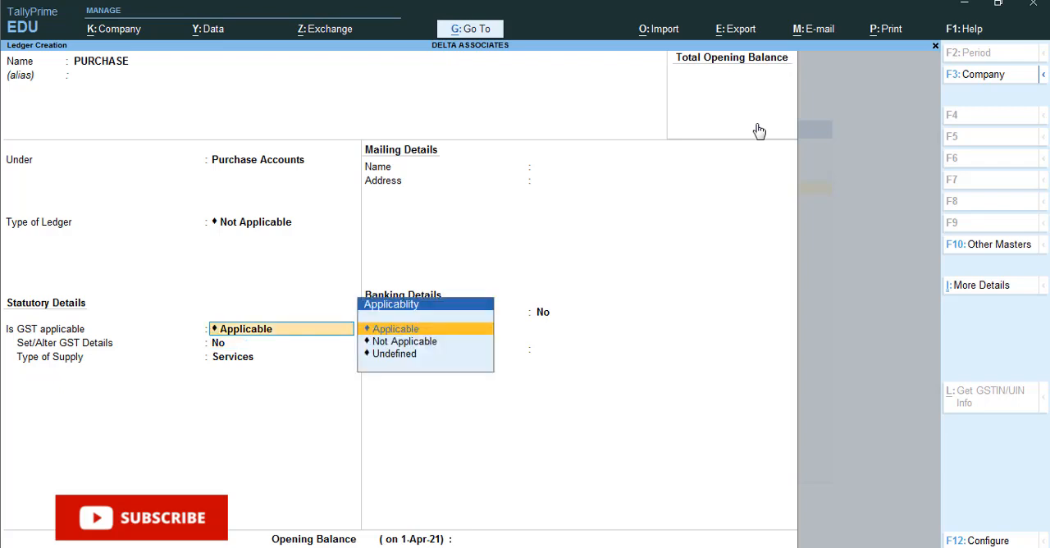
pyautogui.press('Return')
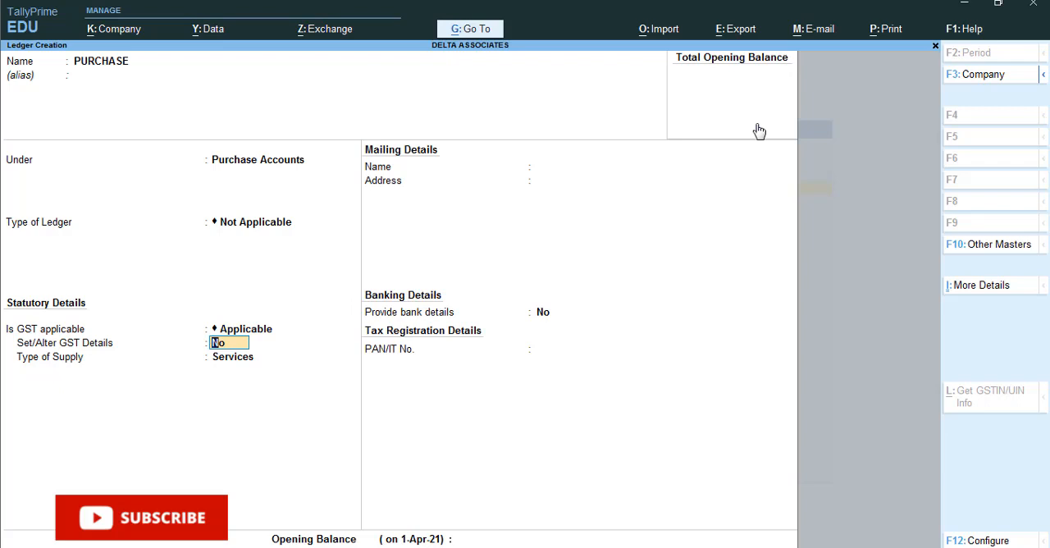
pyautogui.write('Y')
pyautogui.press('Return')
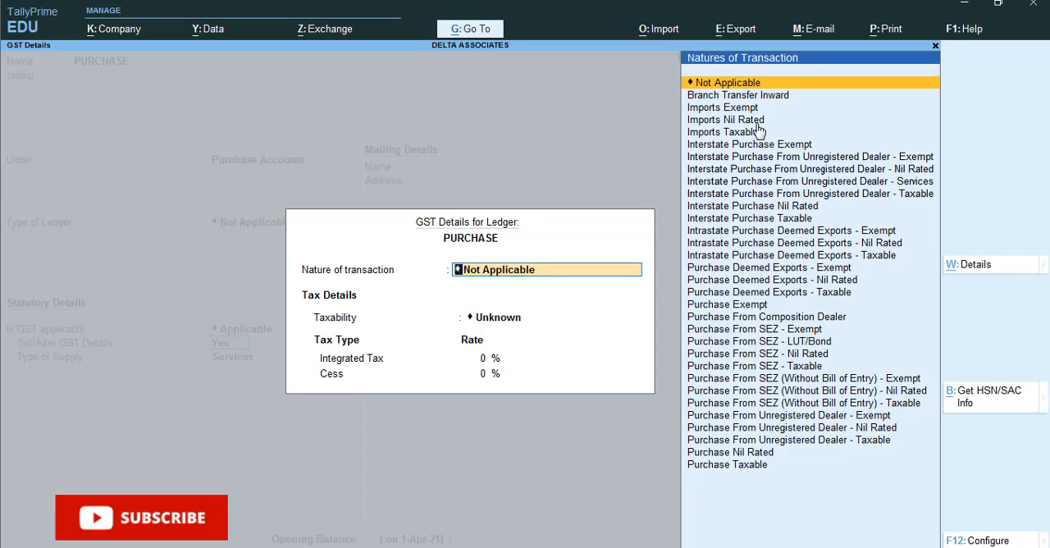
pyautogui.press('BackSpace')
pyautogui.press('Escape')
pyautogui.press('Return')
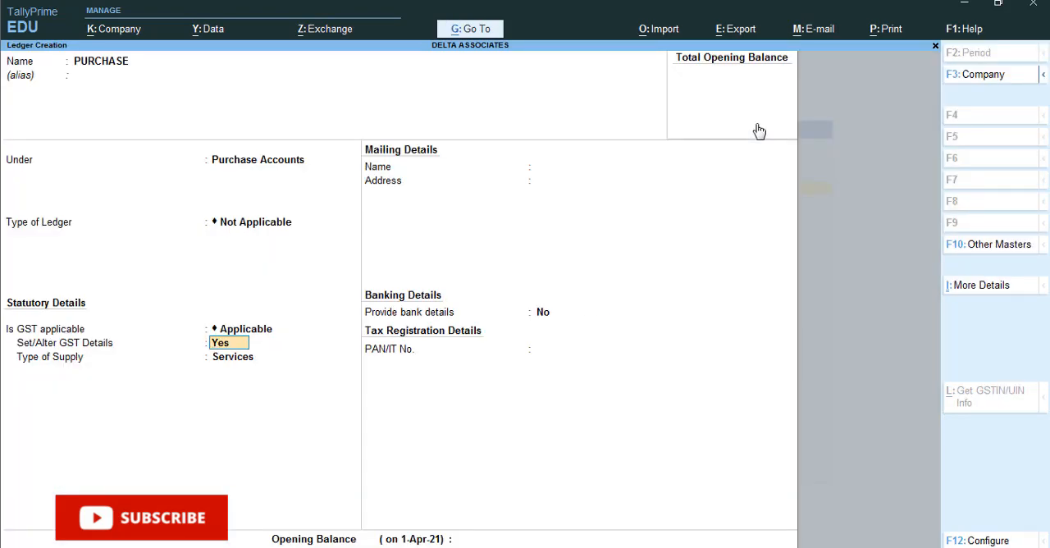
pyautogui.write('NO')
pyautogui.press('Return')
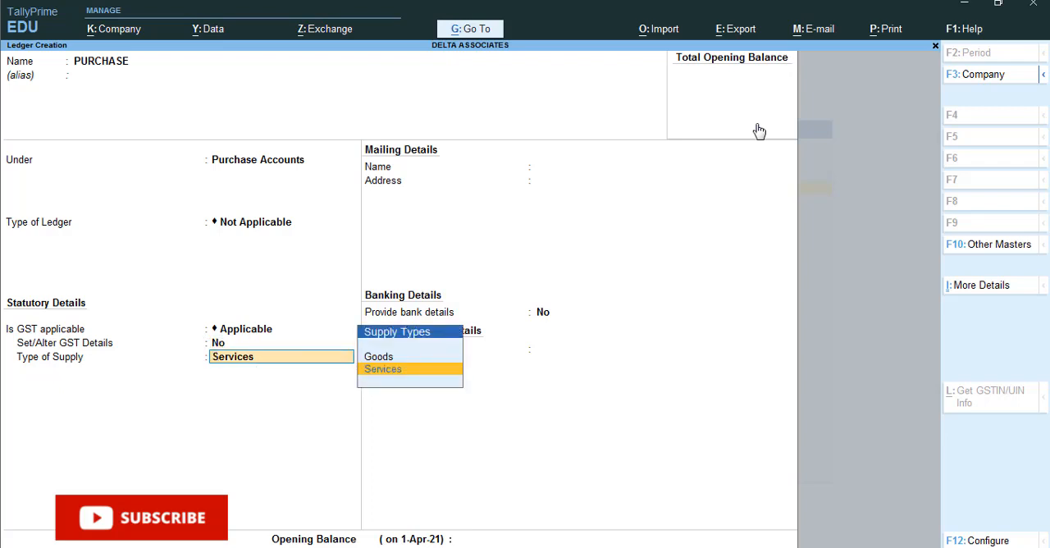
# Step: Keep Services as the type of supply, leave the bank details and opening balance at their defaults and save the PURCHASE ledger
pyautogui.press('Return')
pyautogui.press('Return')
pyautogui.press('Return')
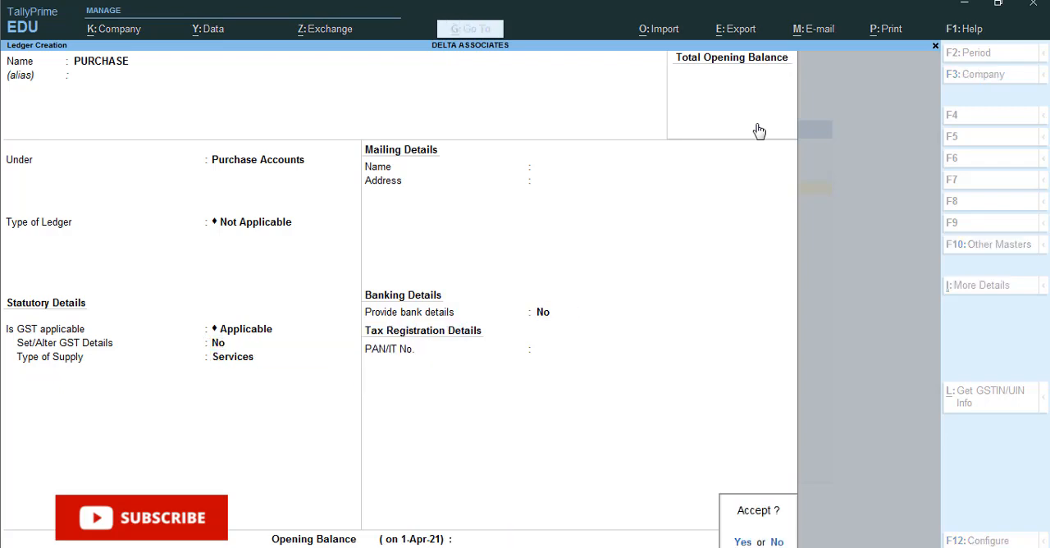
pyautogui.press('Return')
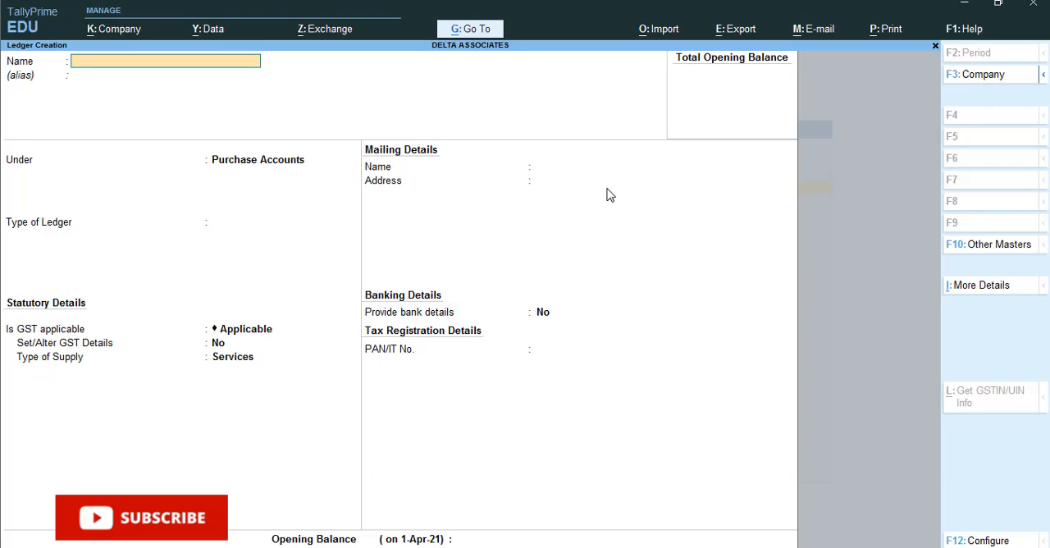
# Step: Quit ledger creation and bring up the list of the company's ledgers for alteration
pyautogui.press('Escape')
pyautogui.press('y')
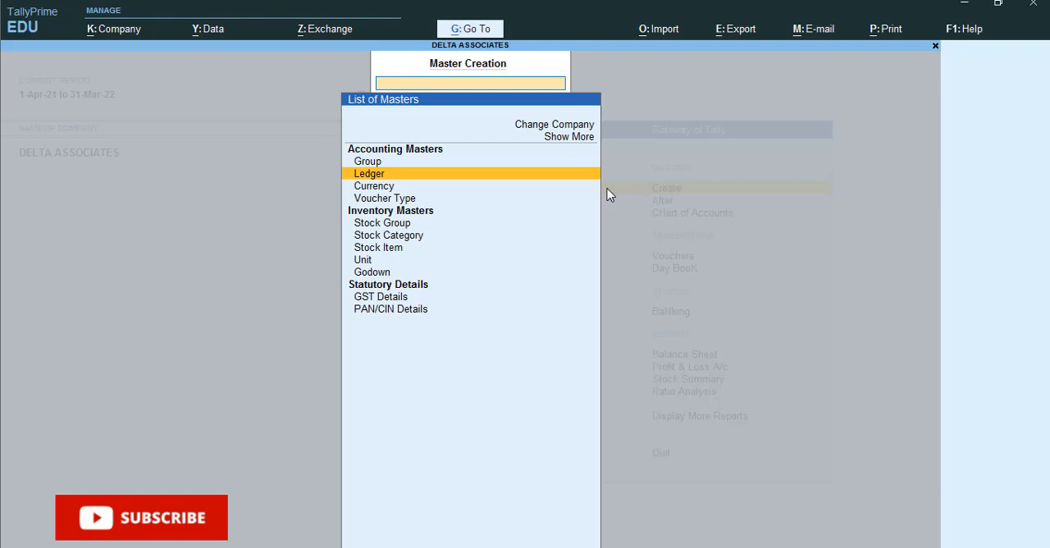
pyautogui.press('Escape')
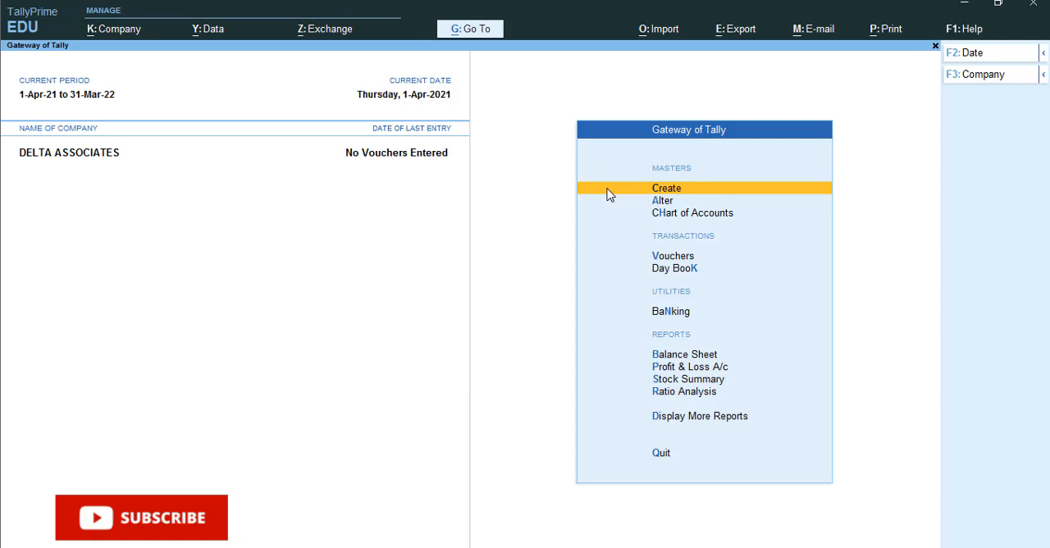
pyautogui.press('Down')
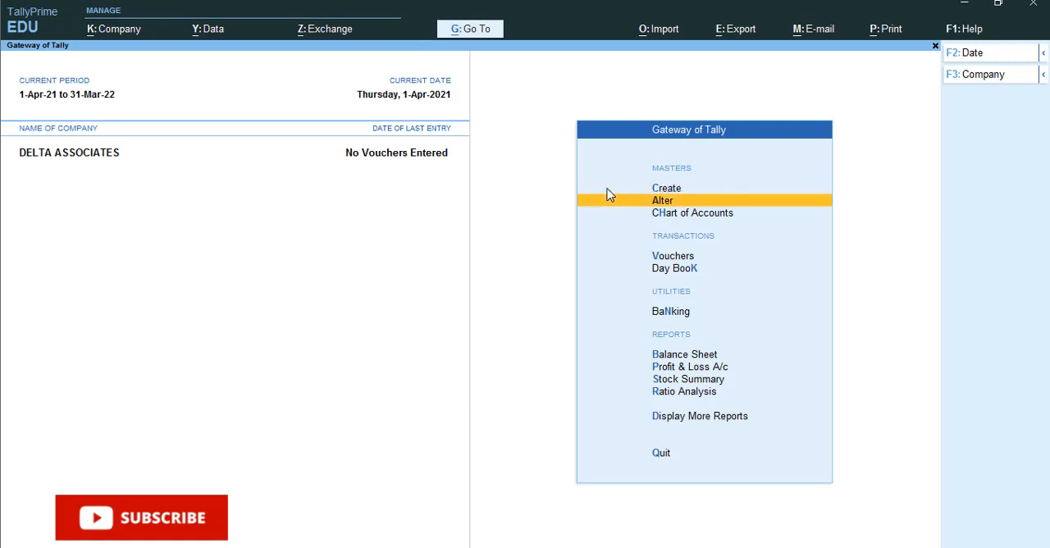
pyautogui.press('Return')
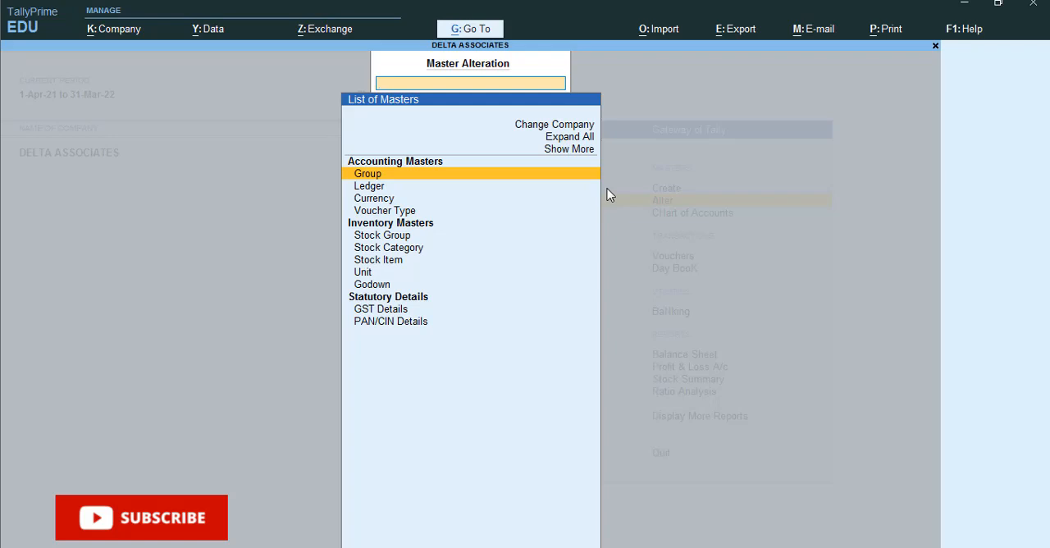
pyautogui.press('Down')
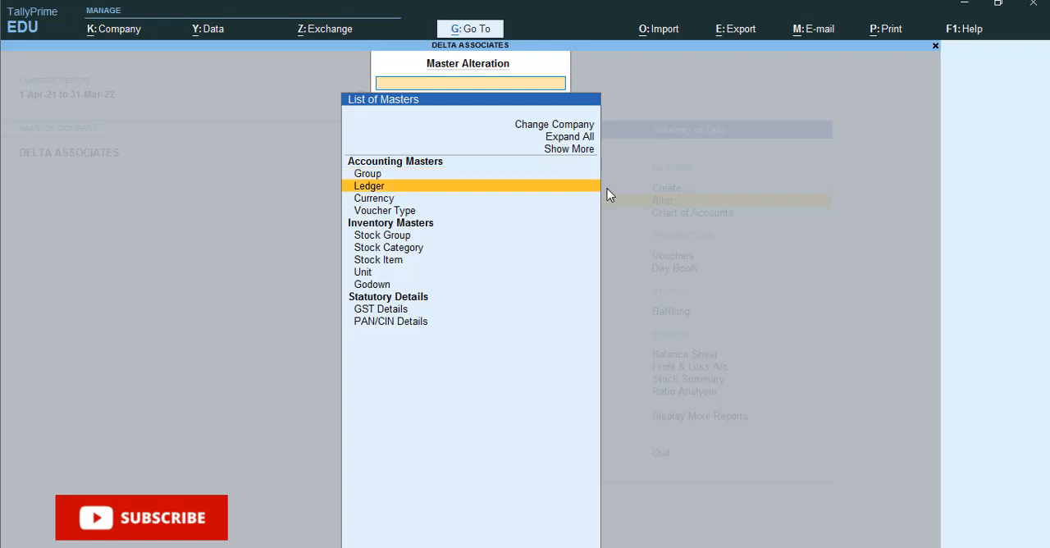
pyautogui.press('Return')
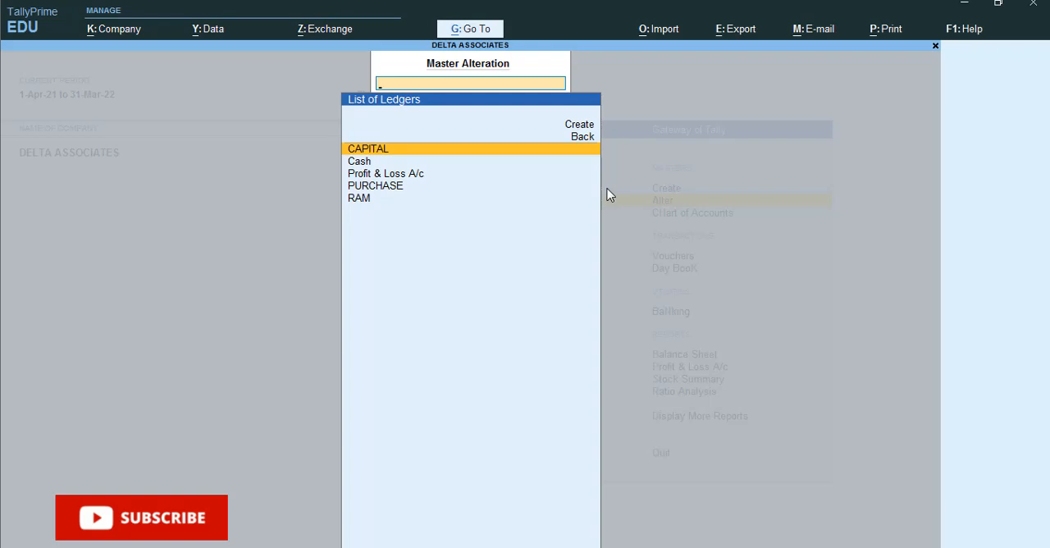
# Step: Open the PURCHASE ledger for alteration
pyautogui.press('Down')
pyautogui.press('Down')
pyautogui.press('Down')
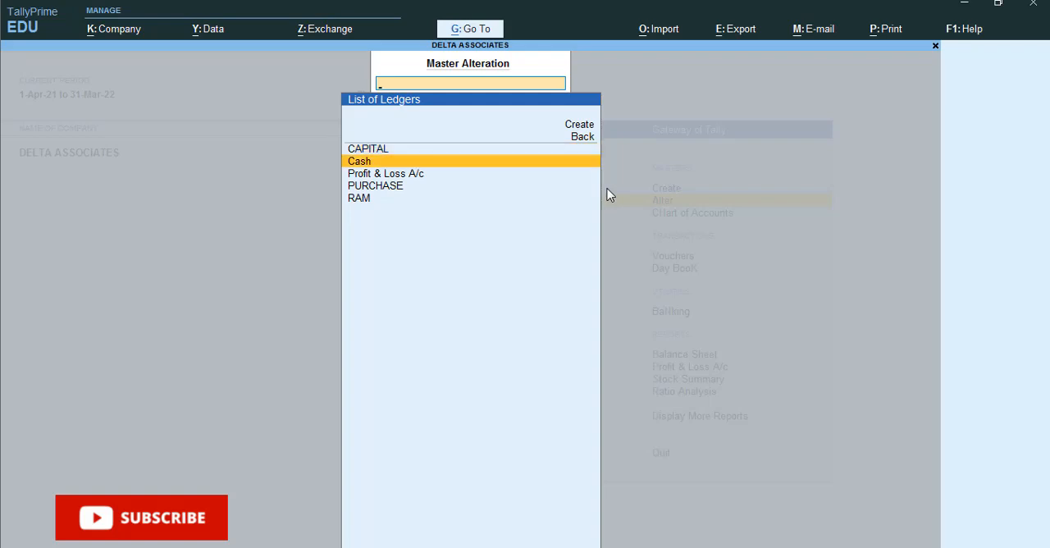
pyautogui.press('Return')
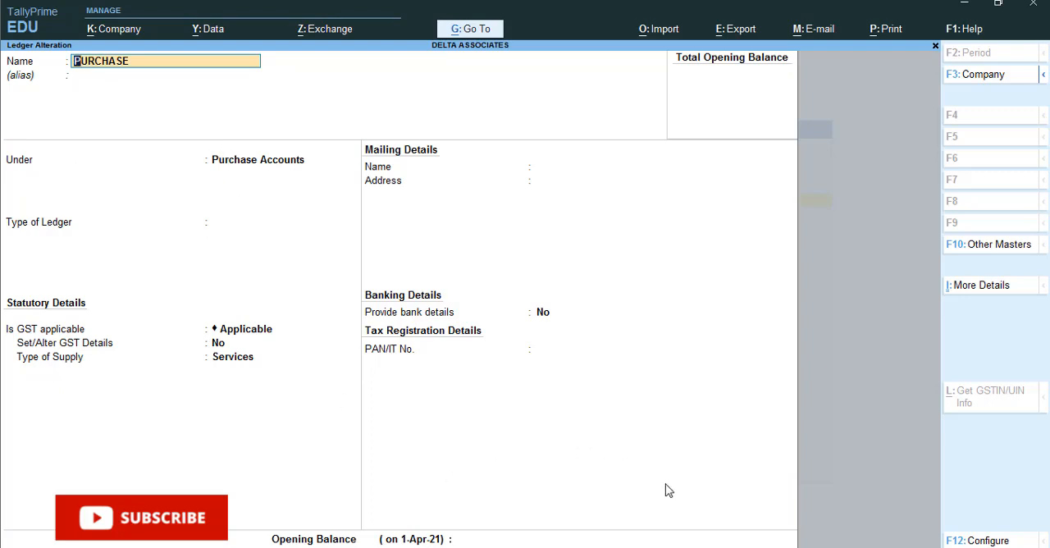
pyautogui.press('BackSpace')
pyautogui.press('Escape')
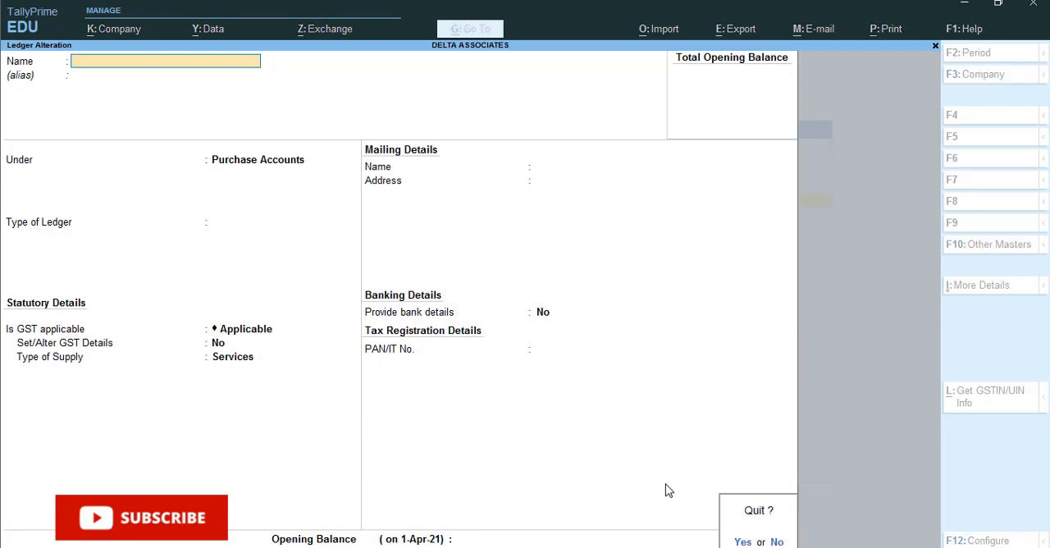
pyautogui.press('y')
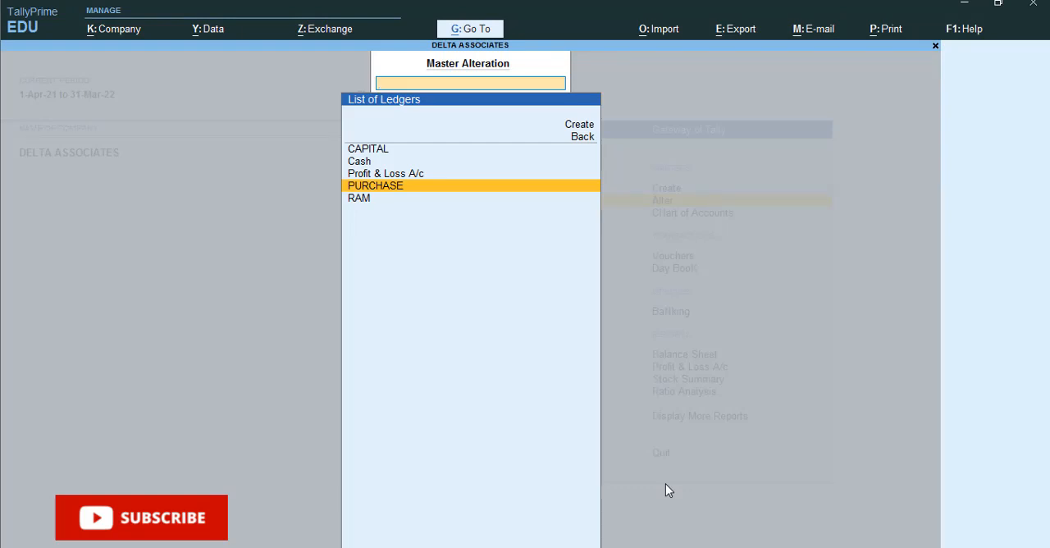
# Step: Delete the PURCHASE ledger from its alteration form and return to the Gateway of Tally
pyautogui.press('Return')
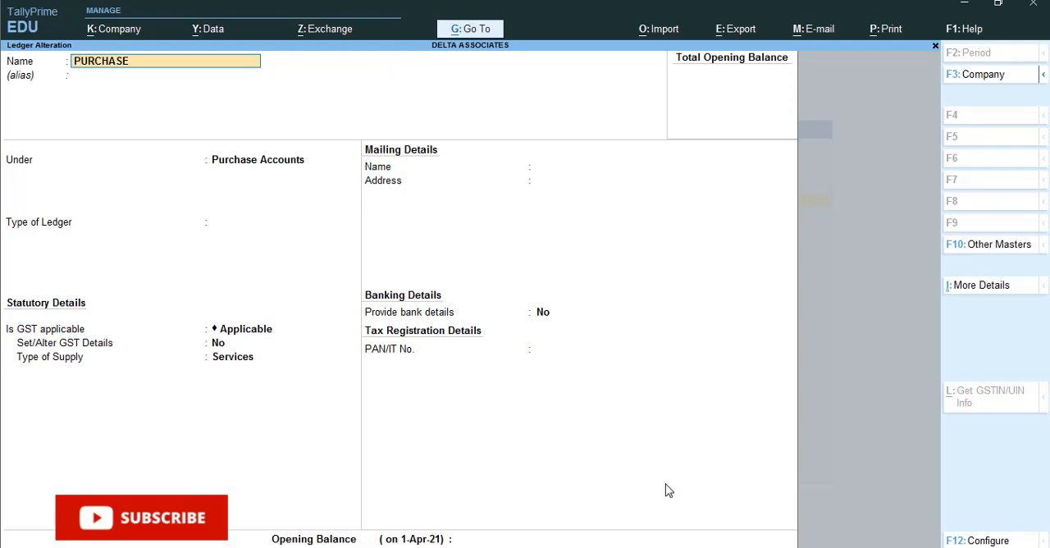
pyautogui.press('alt')
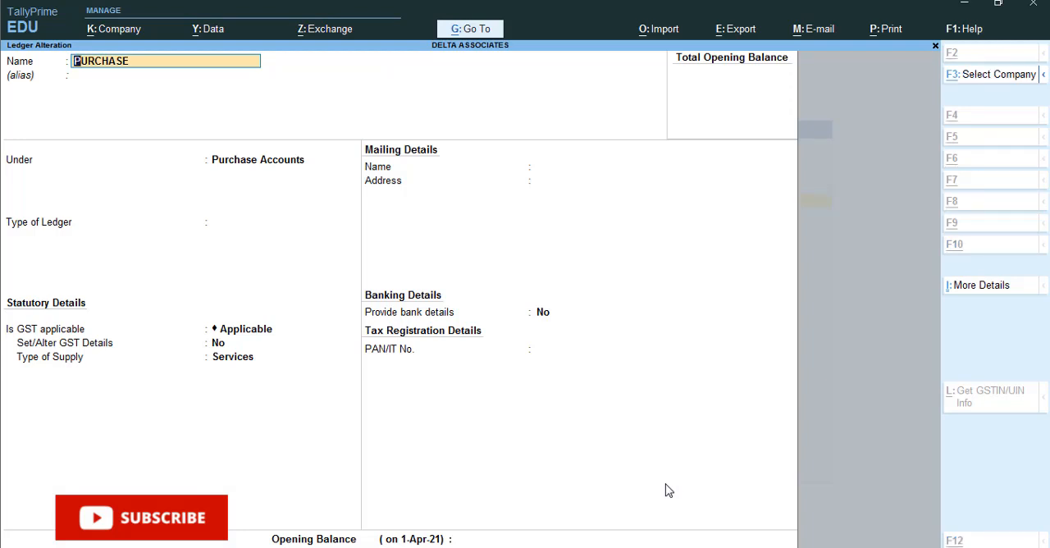
pyautogui.hotkey('alt', 'd')
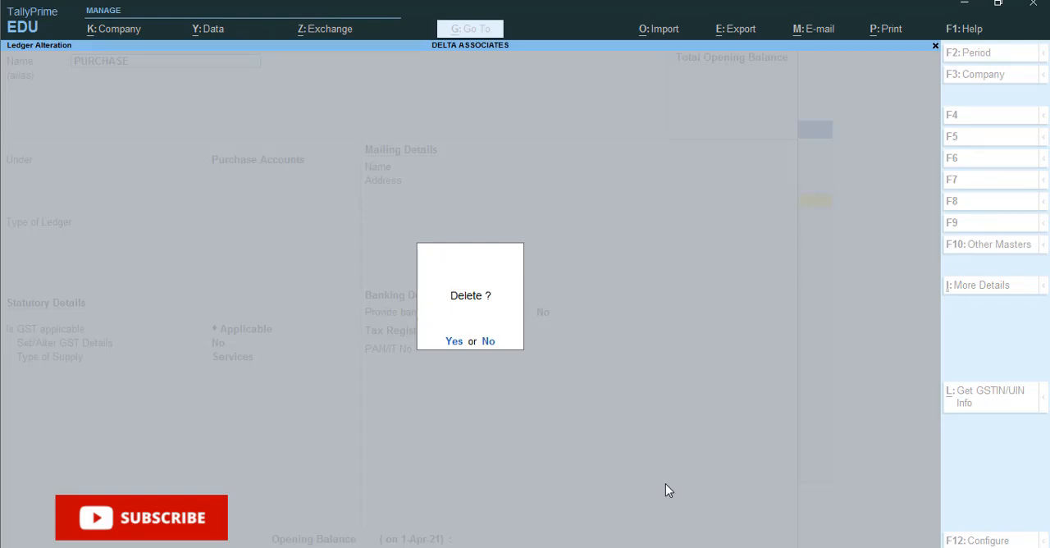
pyautogui.press('y')
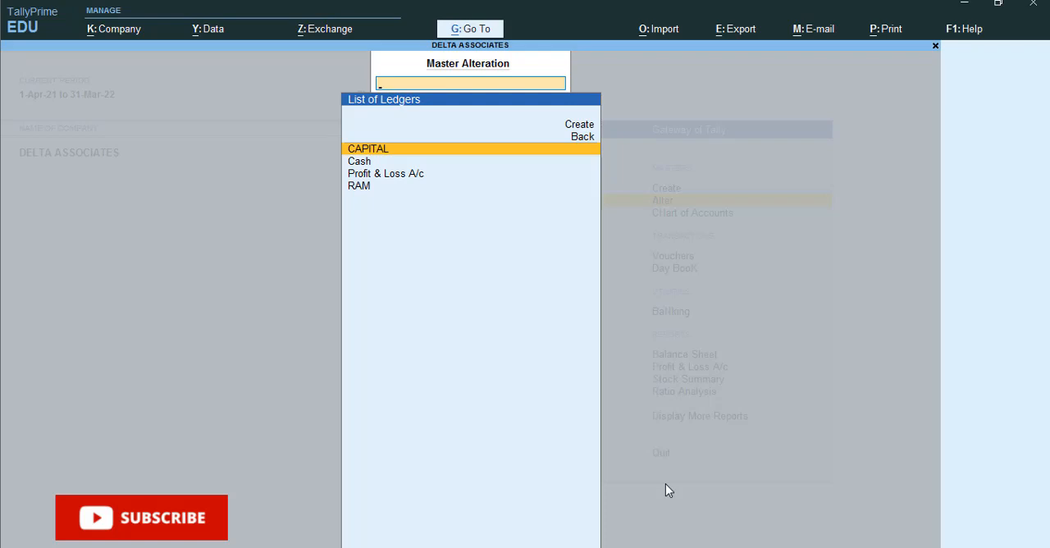
pyautogui.press('Escape')
pyautogui.press('Escape')
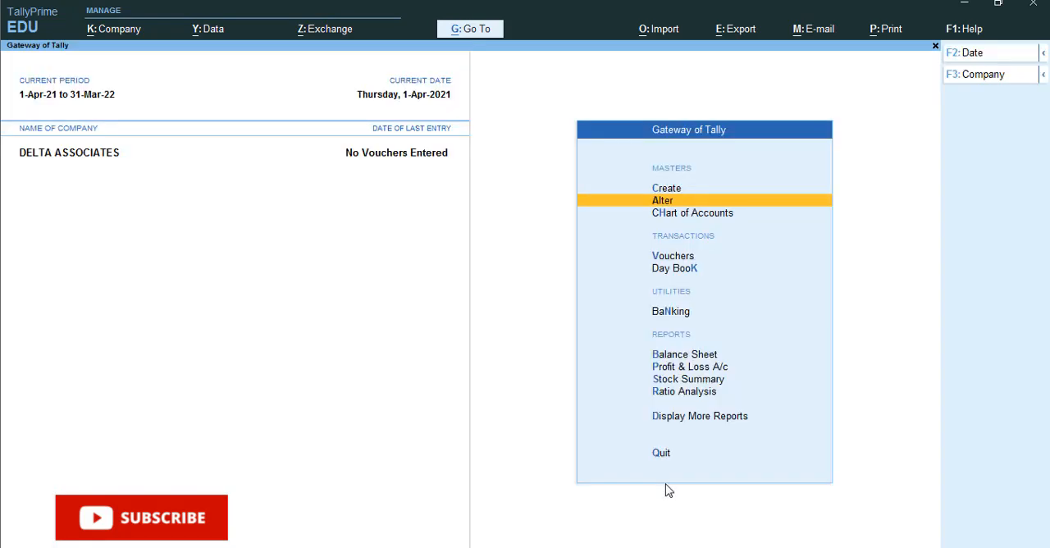